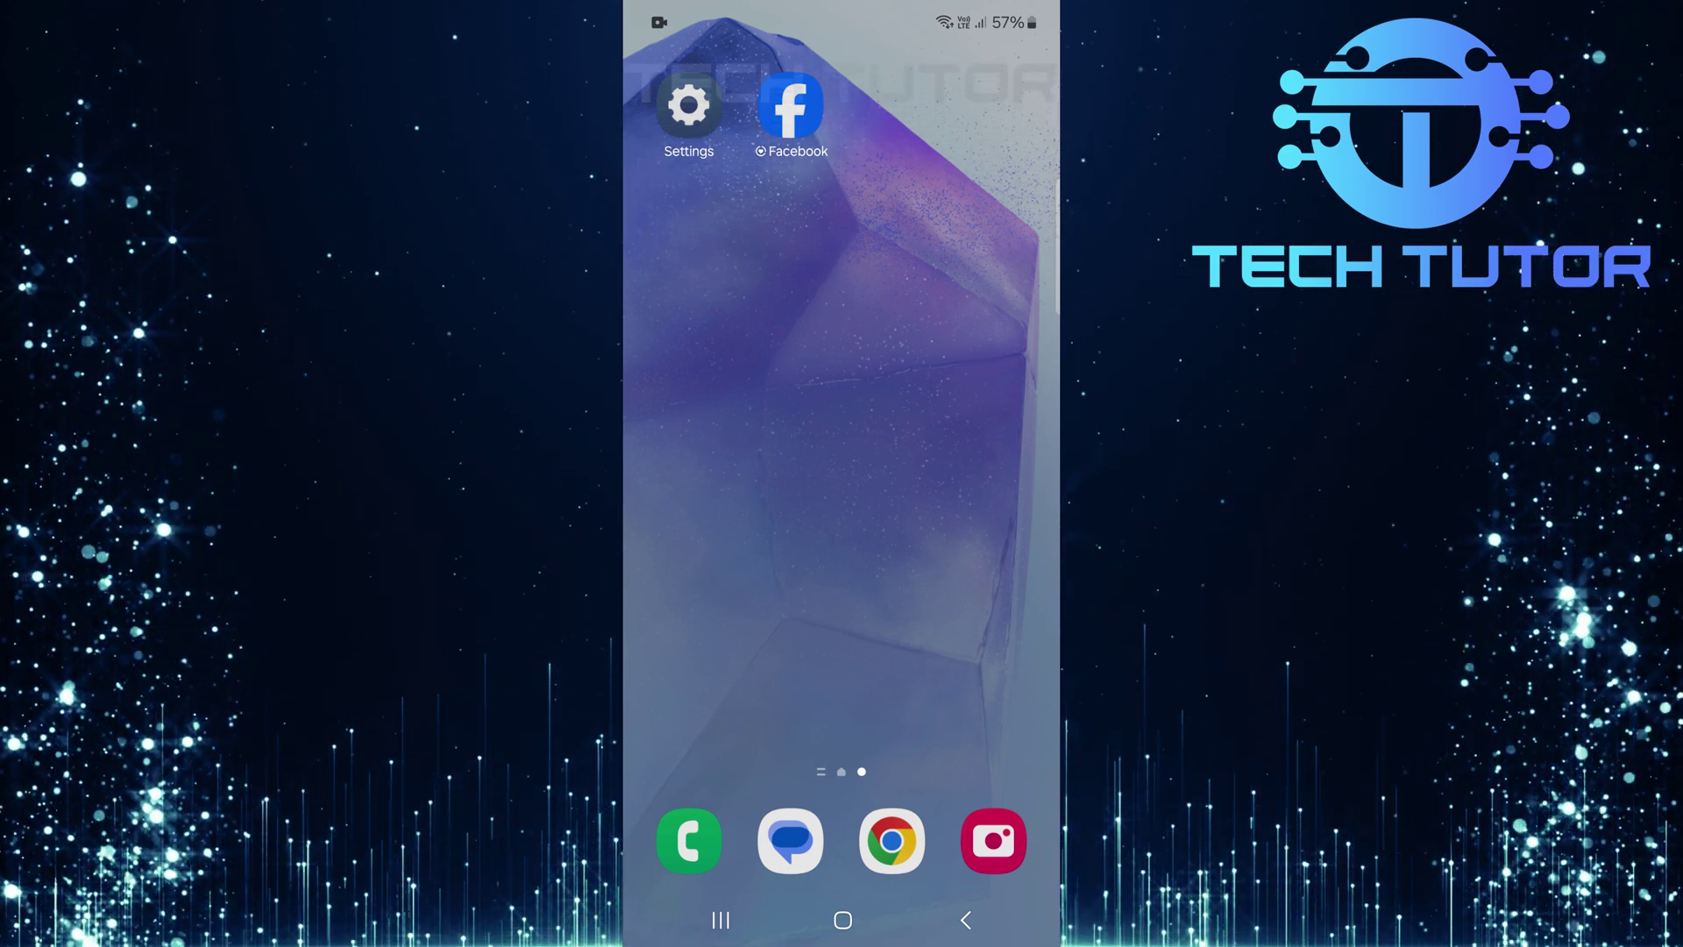
# Open Settings from the notification shade and go to the Apps list
pyautogui.moveTo(842, 13); pyautogui.dragTo(843, 526)
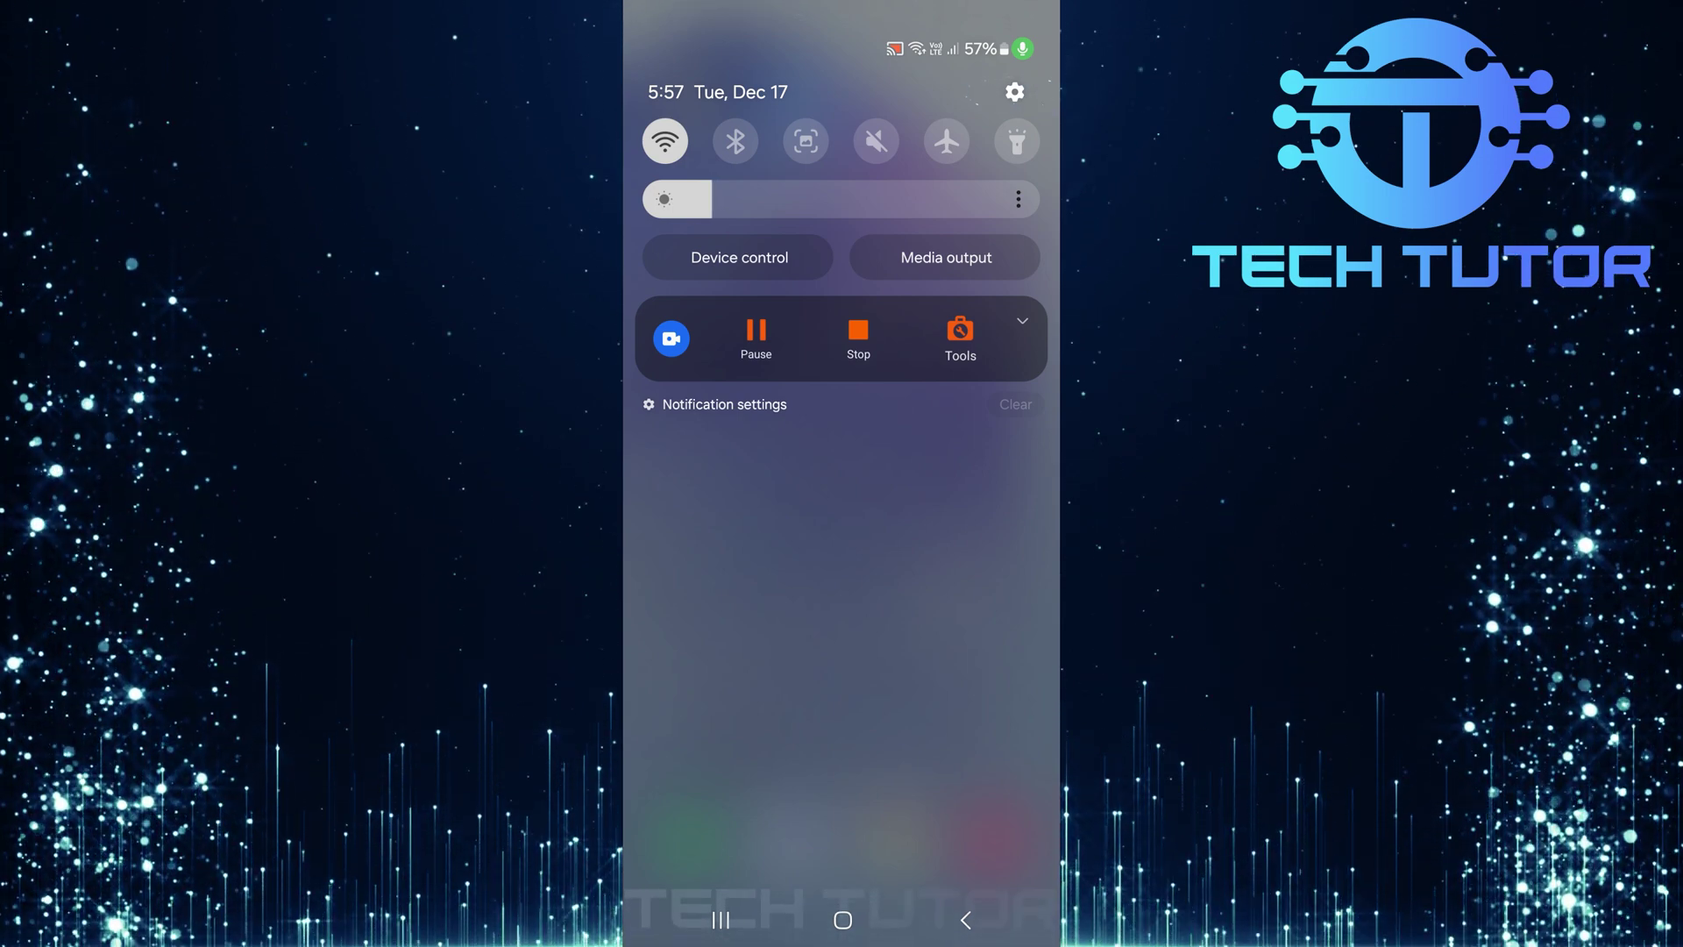
pyautogui.click(1015, 92)
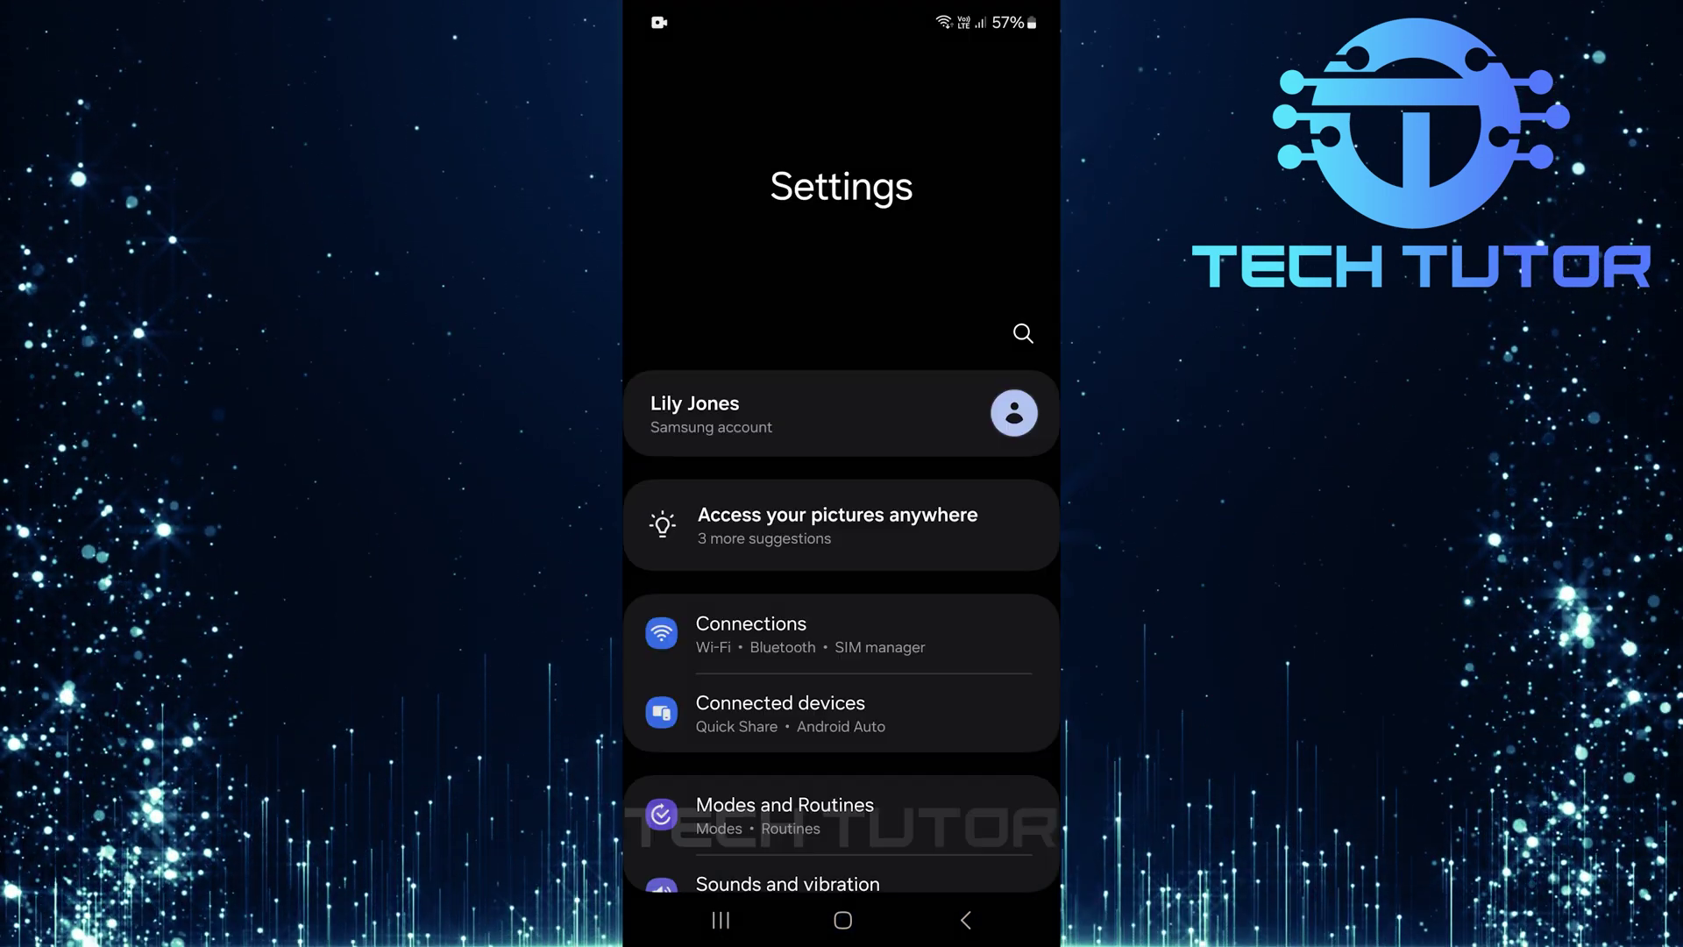
pyautogui.scroll(-10, 842, 593)
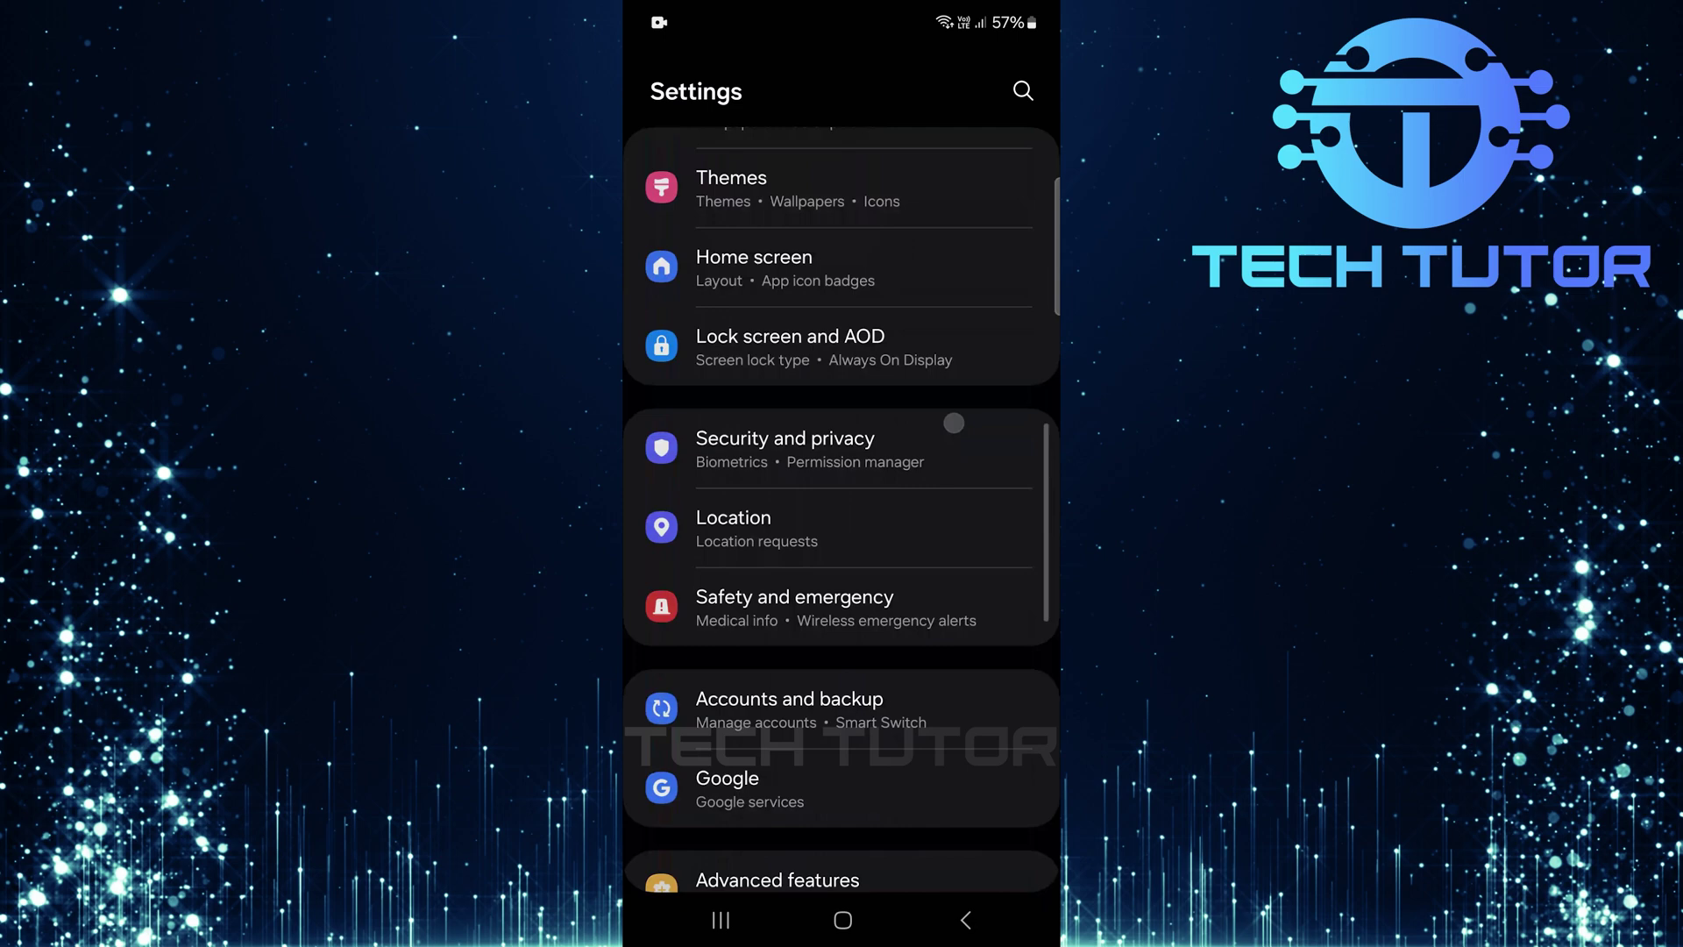
pyautogui.scroll(-8, 842, 592)
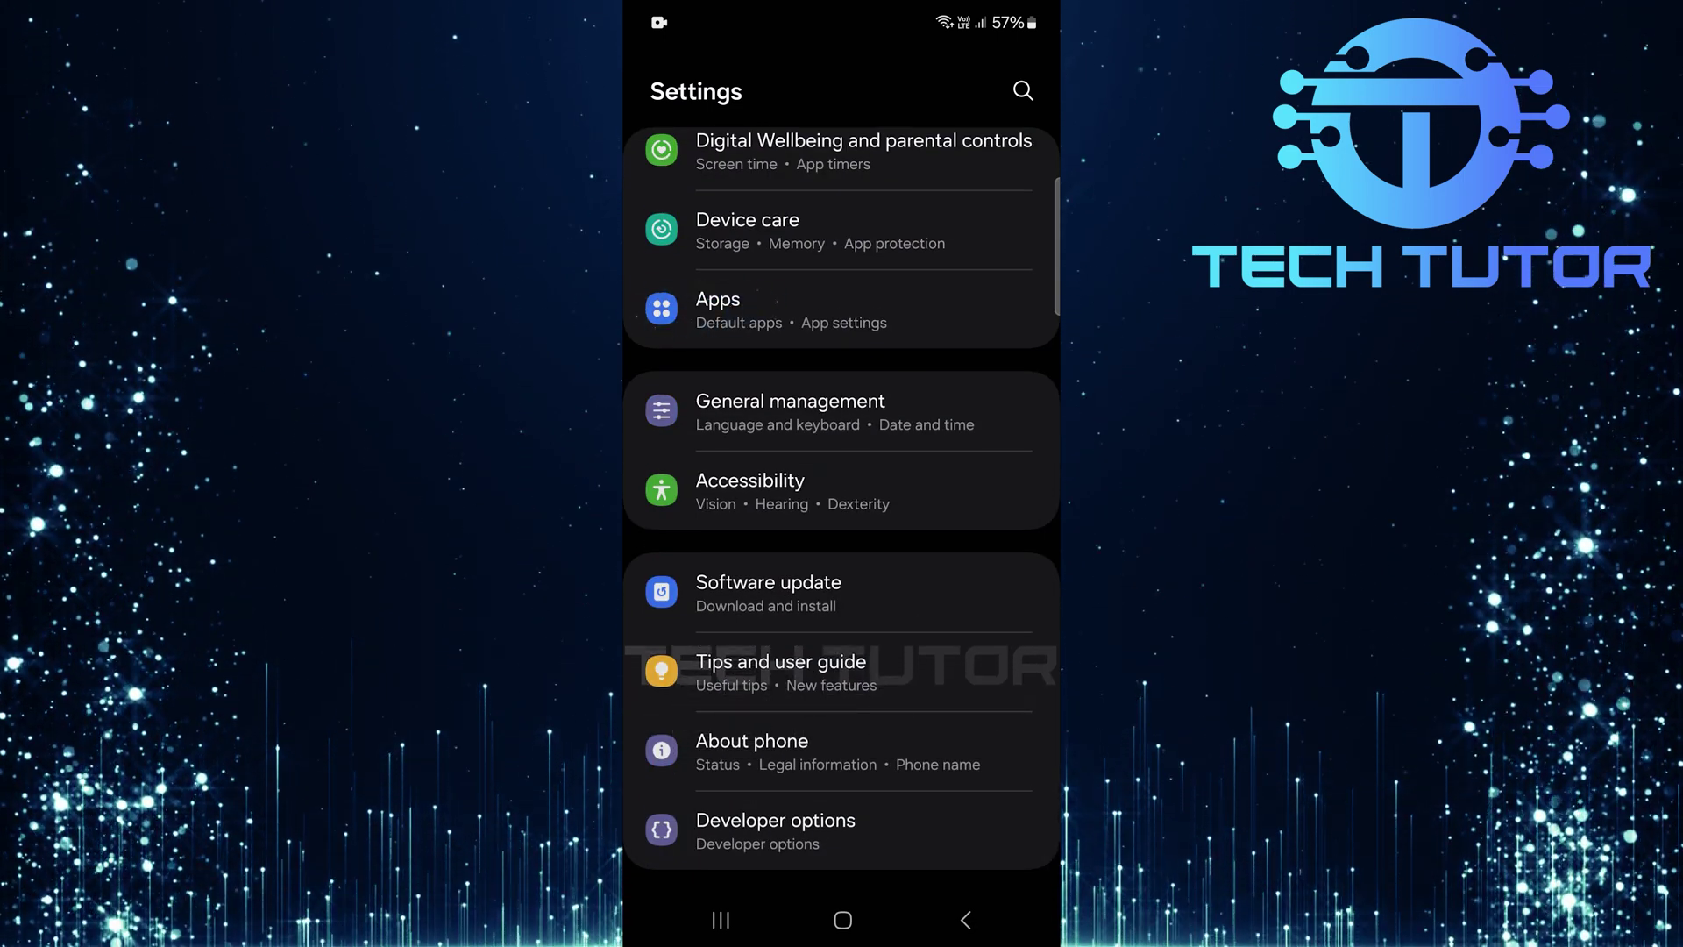
pyautogui.click(761, 311)
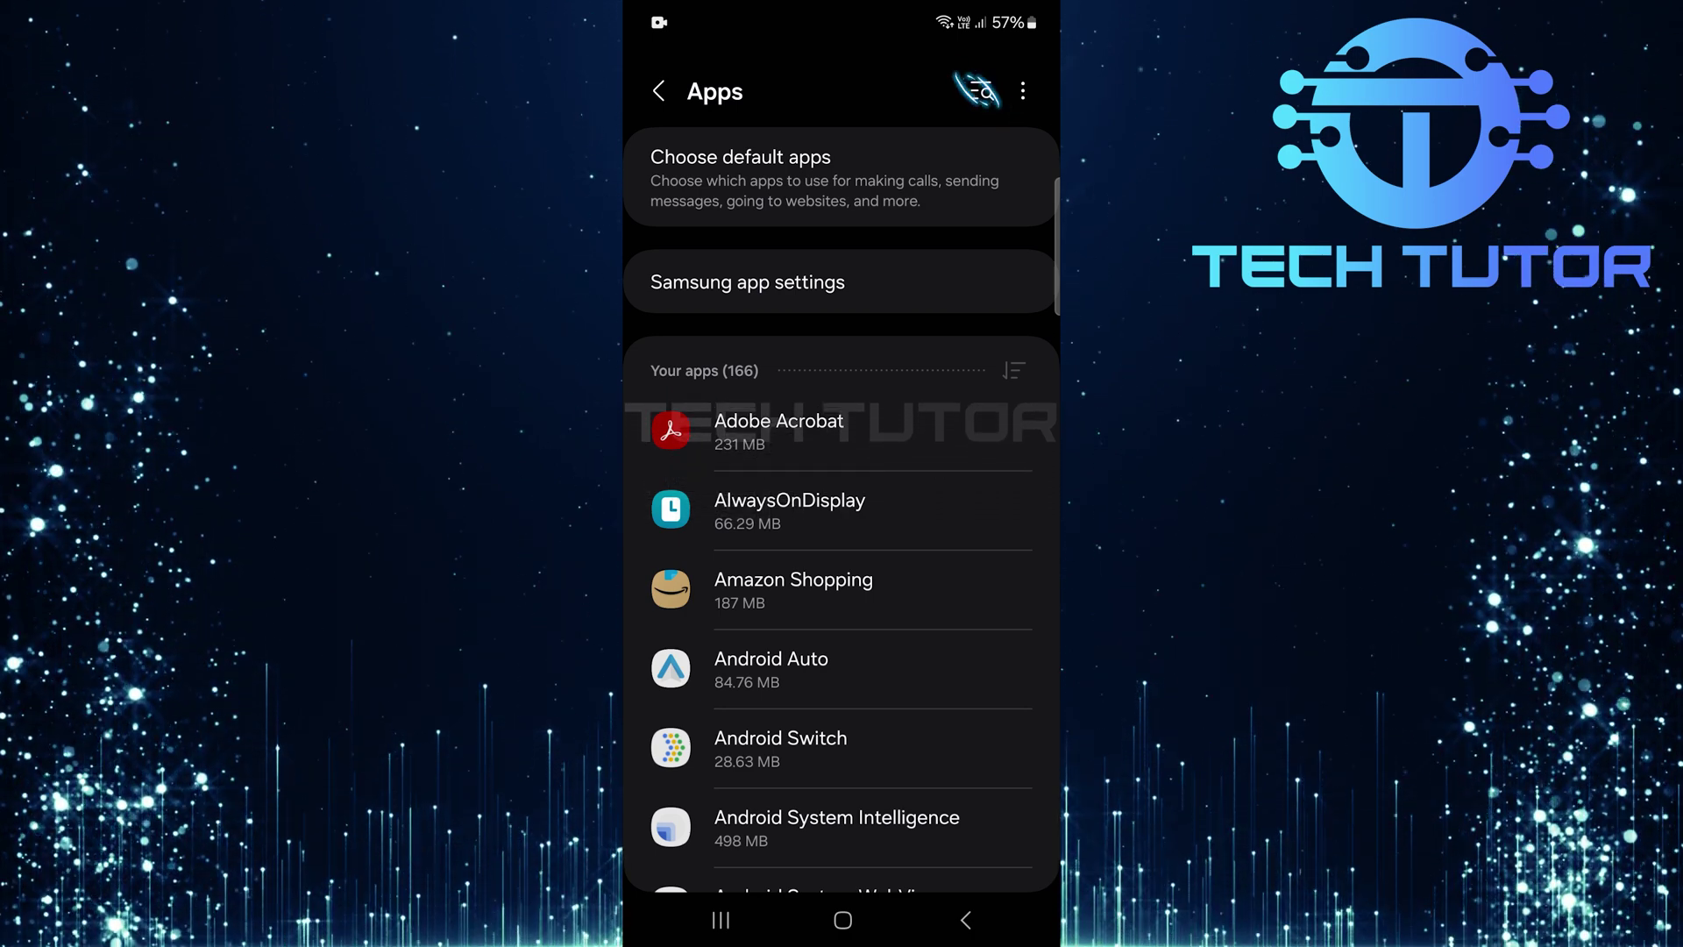
# Search the apps list for 'facebook' and open Facebook's App info page
pyautogui.click(981, 91)
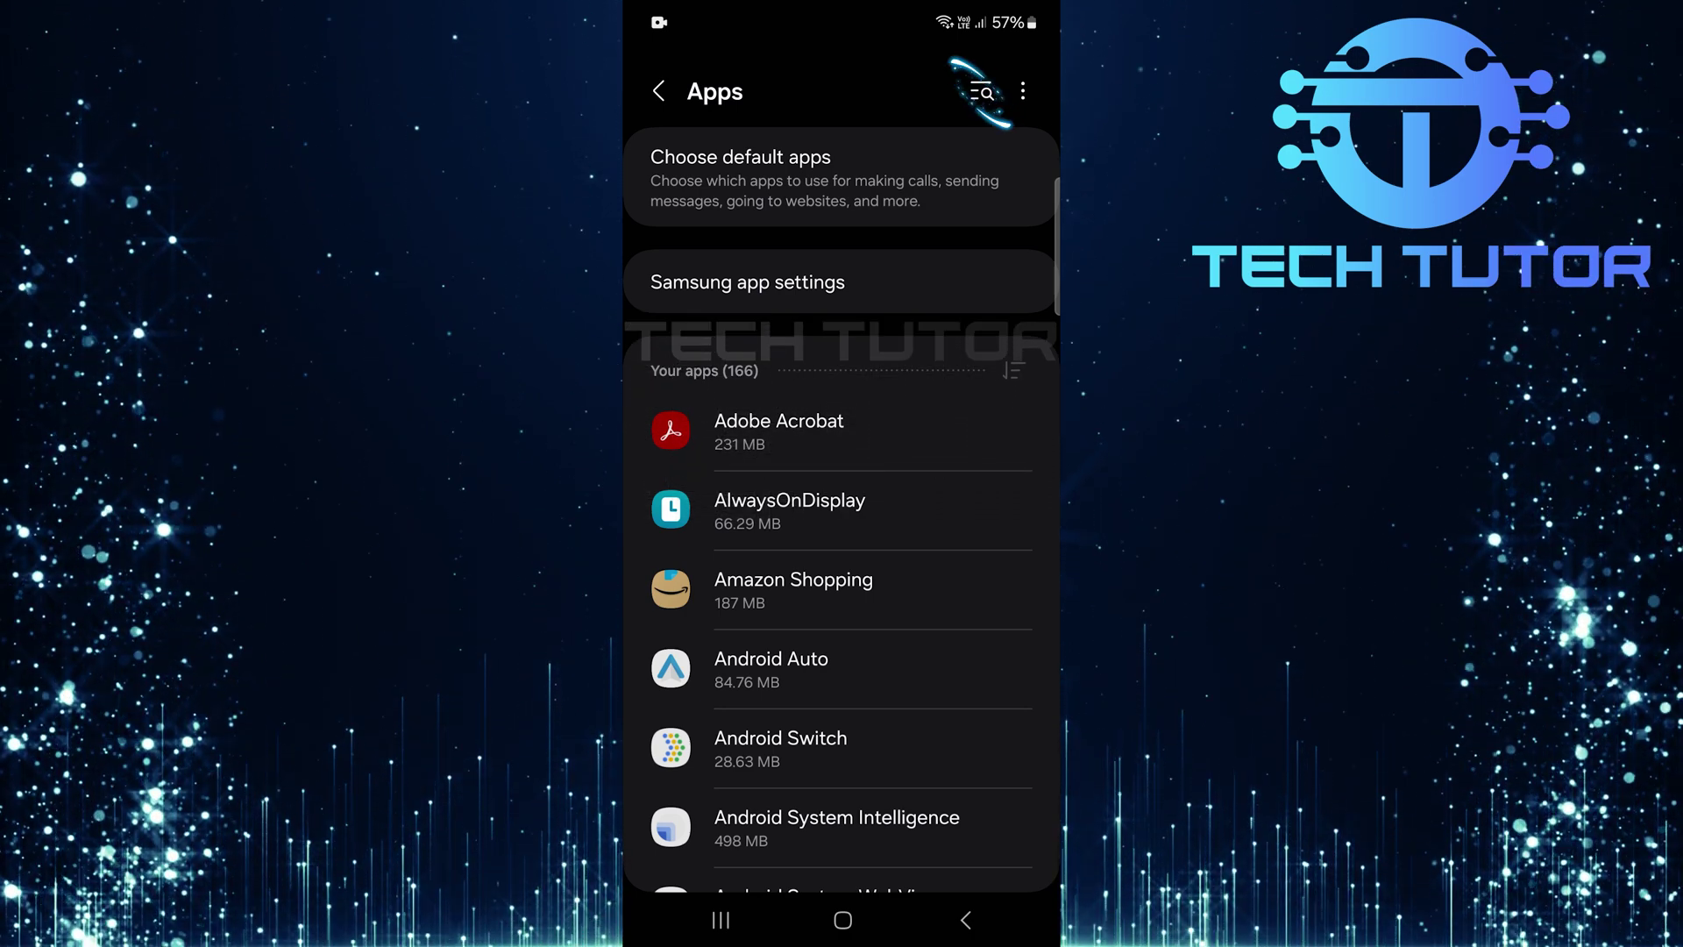
pyautogui.write('fa')
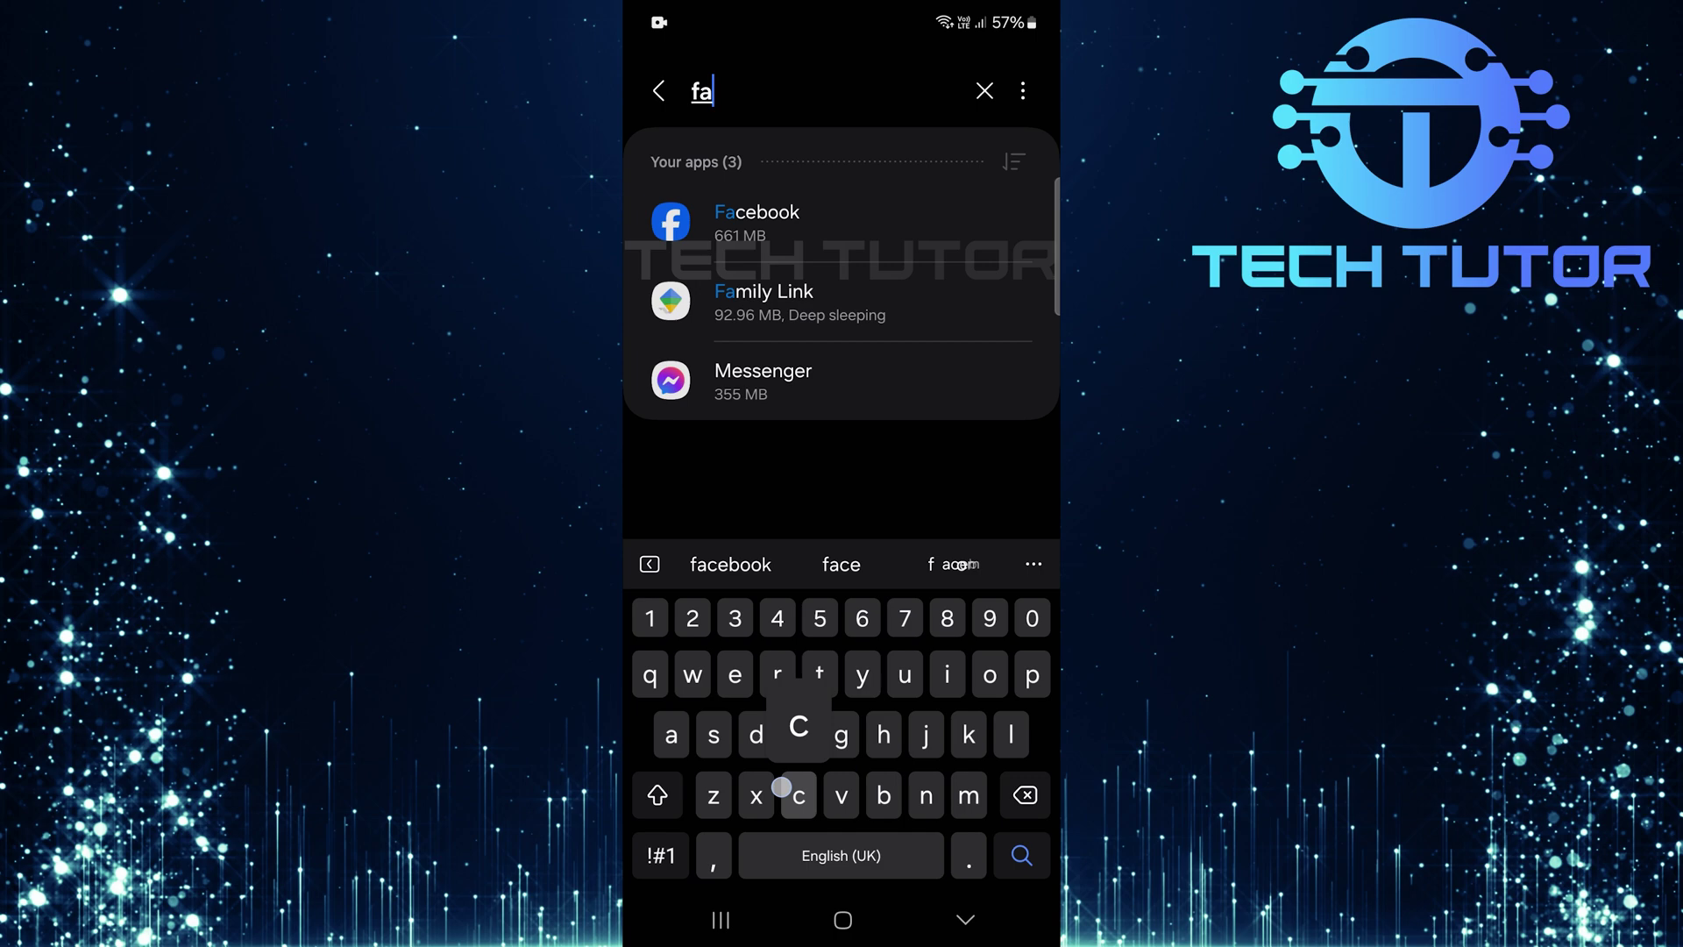
pyautogui.write('cebook')
pyautogui.click(1022, 856)
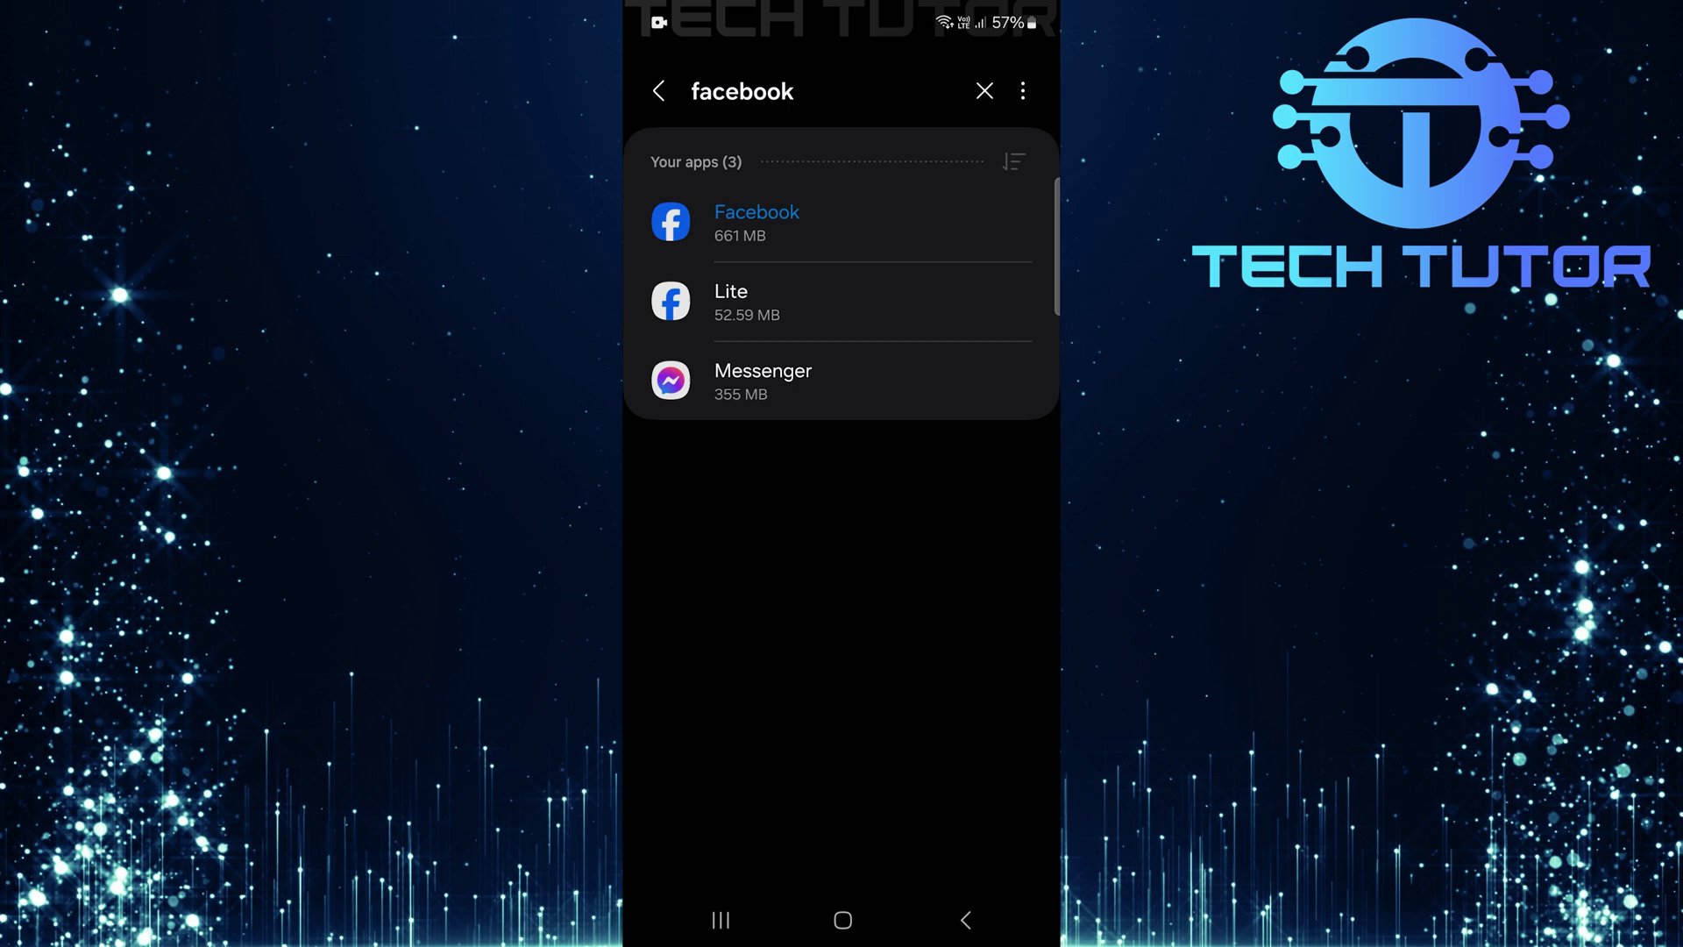
pyautogui.click(769, 232)
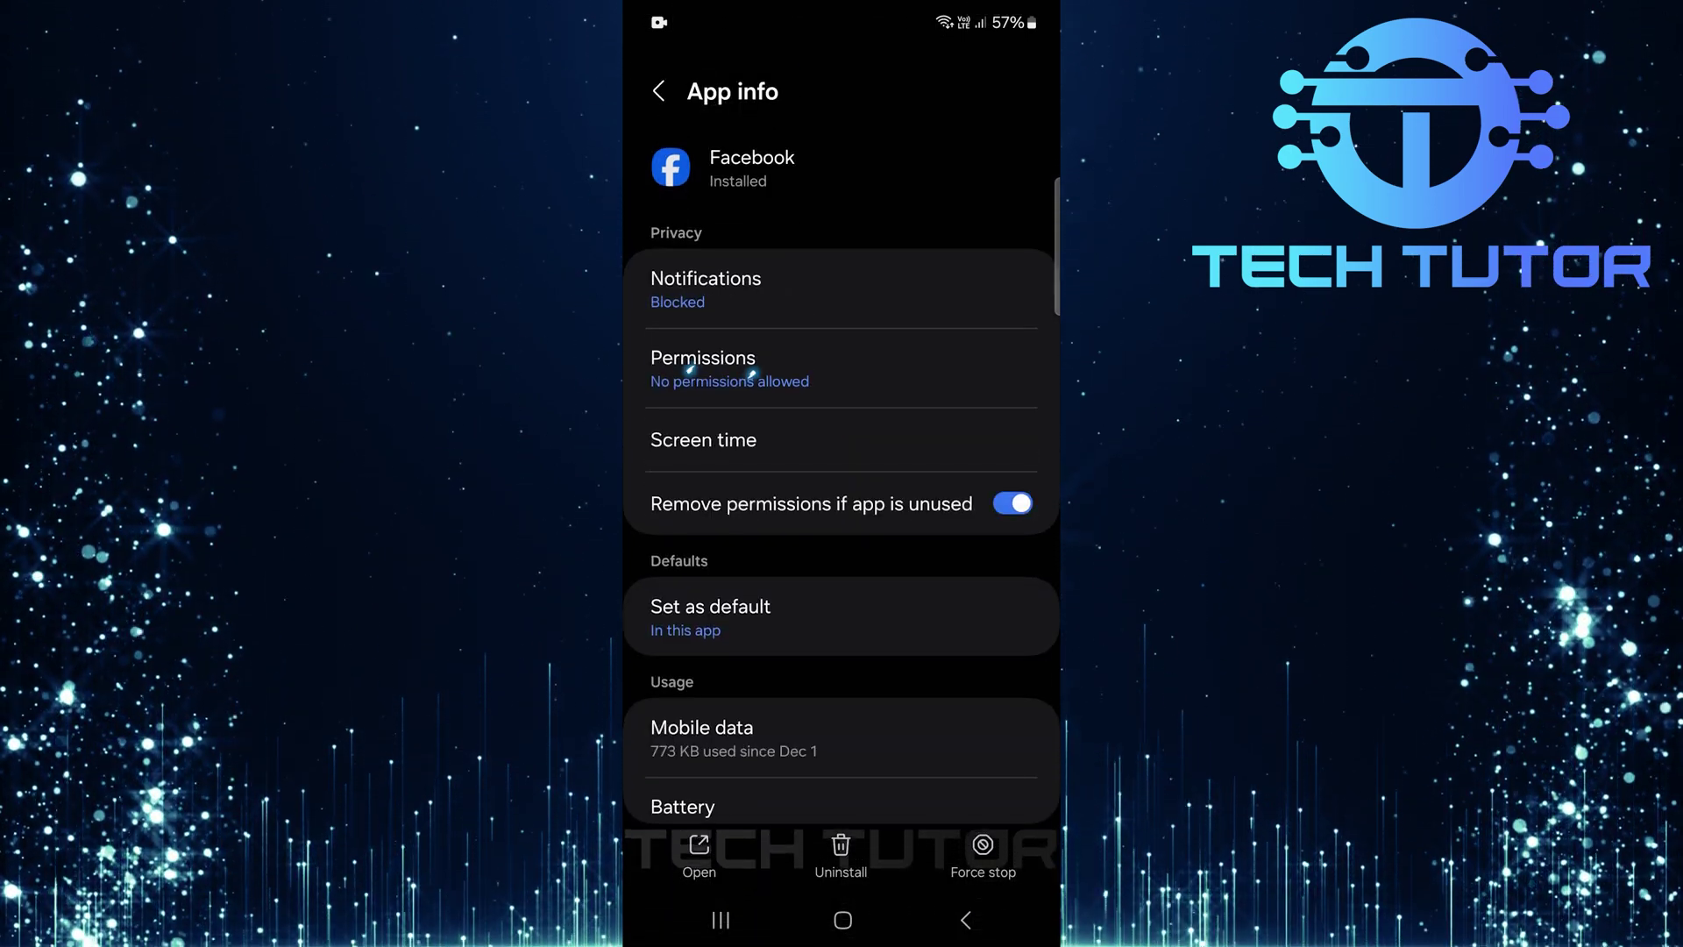
# Allow Facebook's Calendar, Call logs and Camera permissions, then return to App info
pyautogui.click(799, 380)
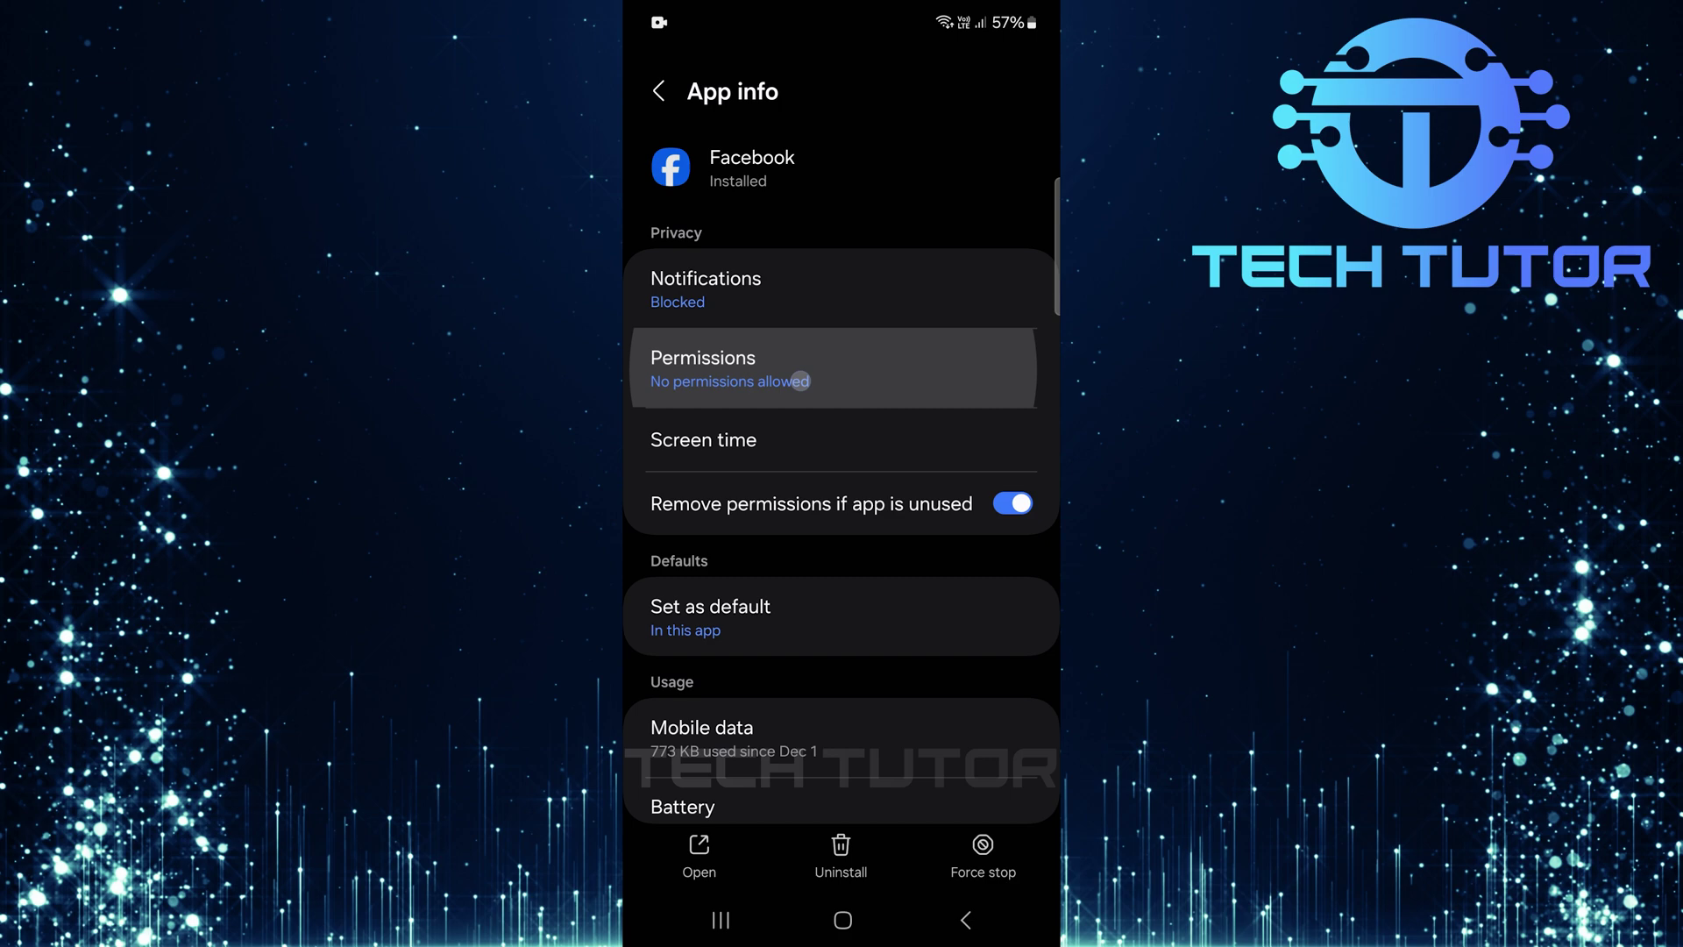
pyautogui.click(789, 642)
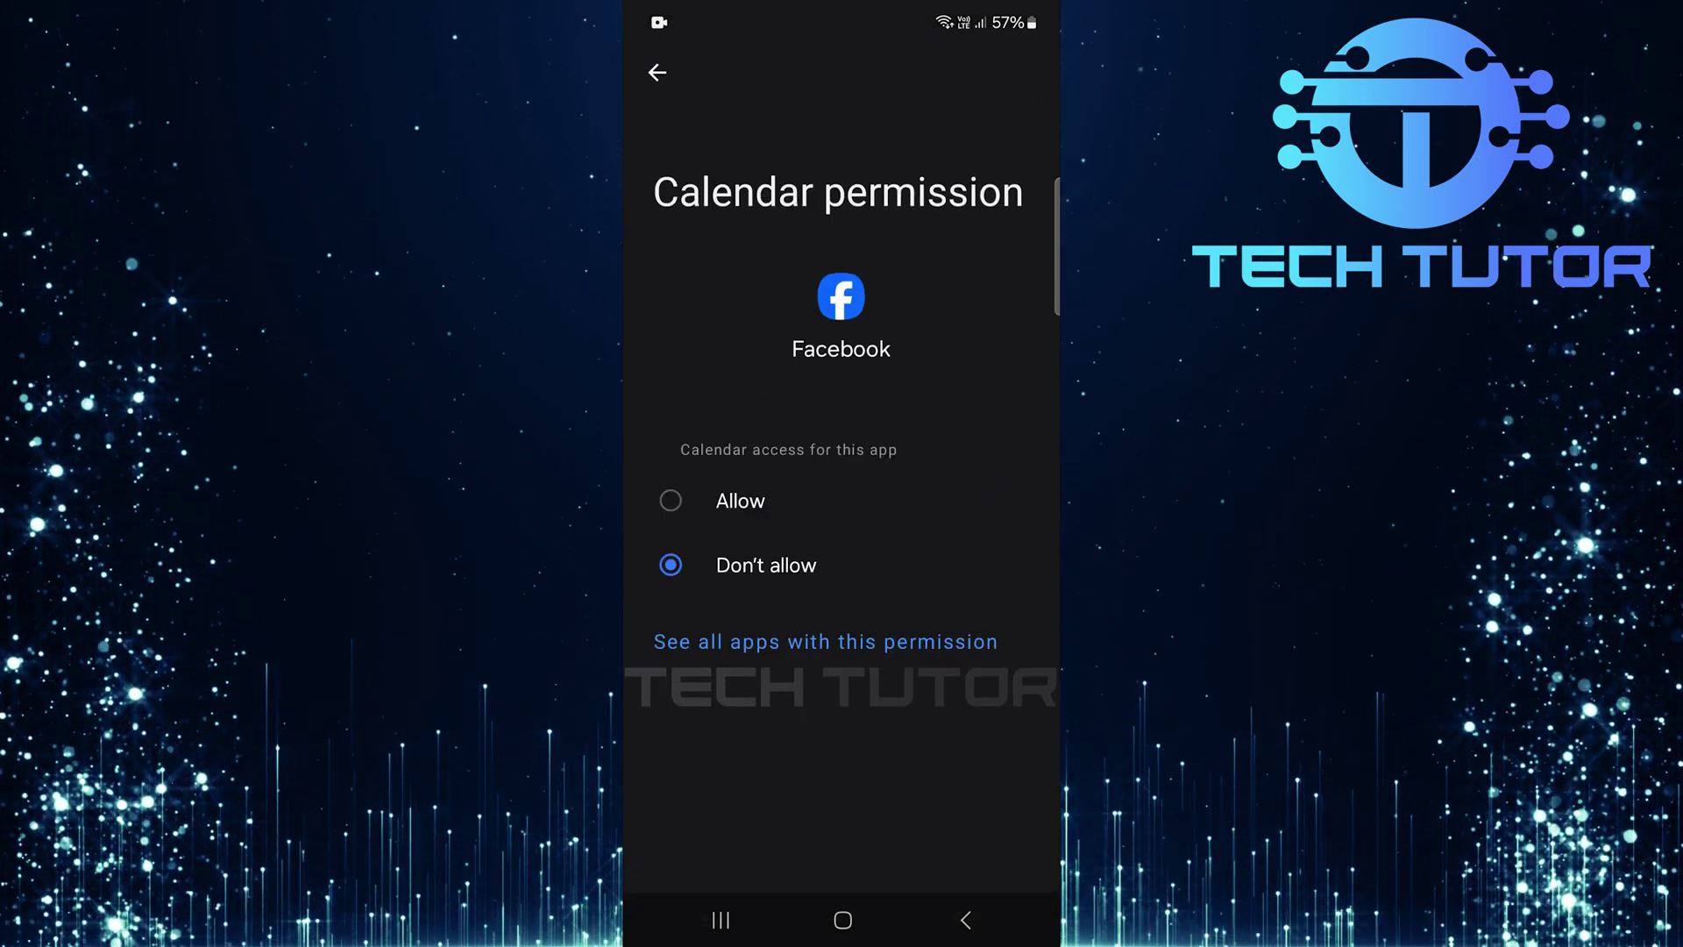
pyautogui.click(741, 501)
pyautogui.click(965, 920)
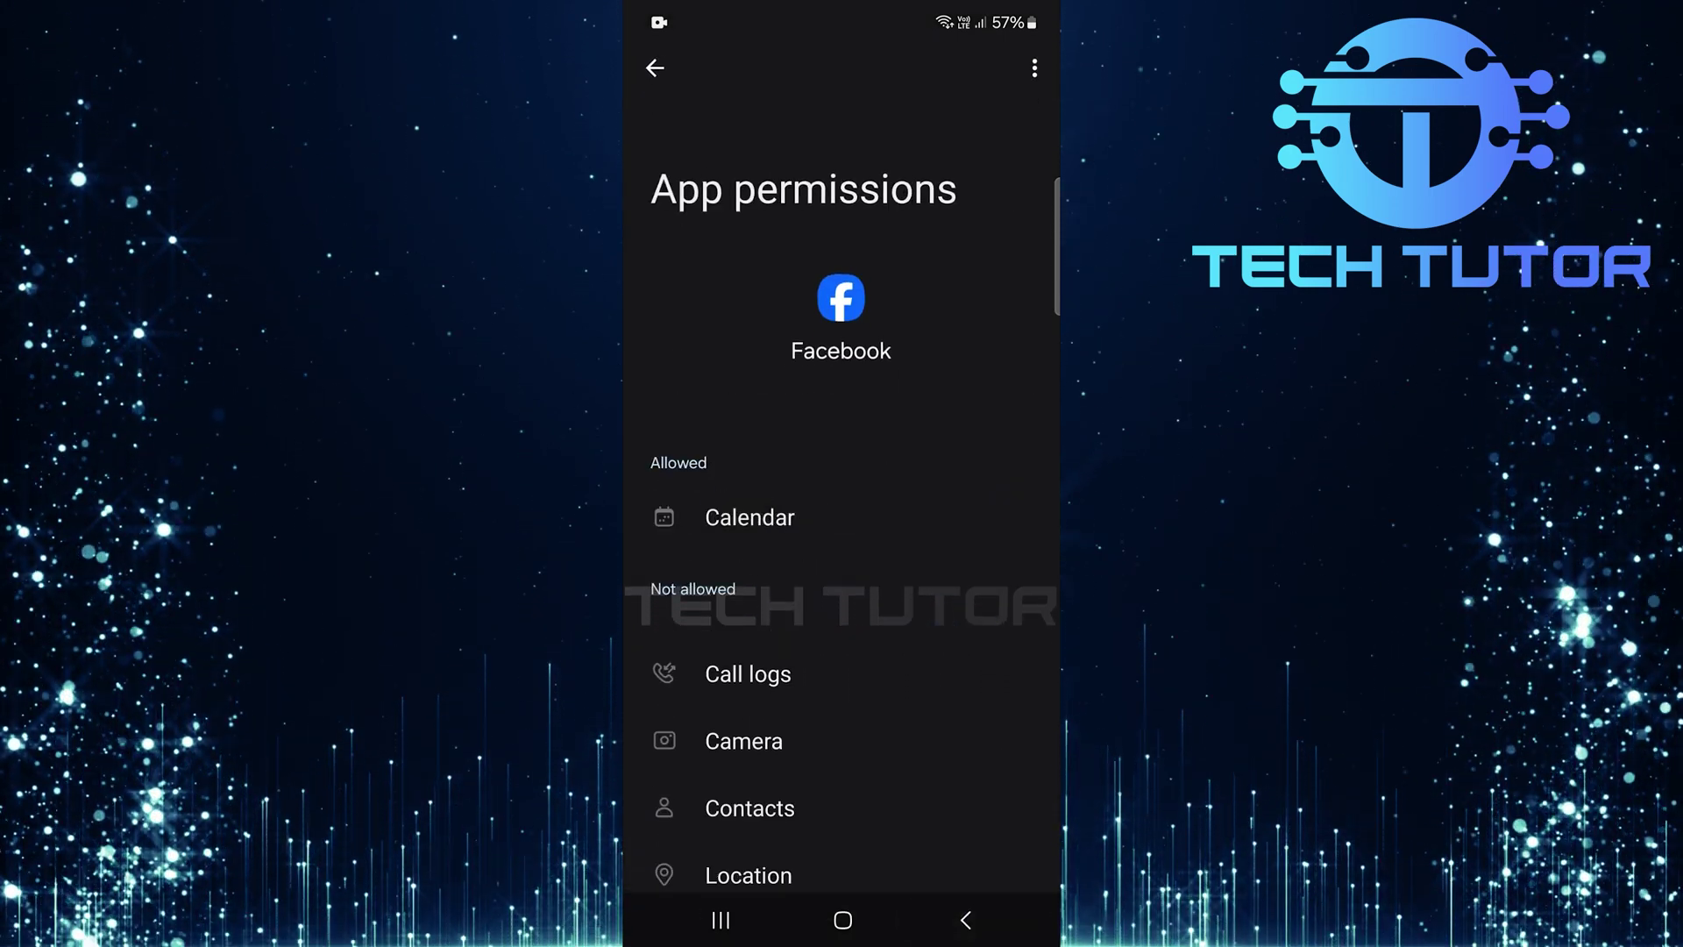
pyautogui.click(747, 674)
pyautogui.click(739, 502)
pyautogui.click(965, 919)
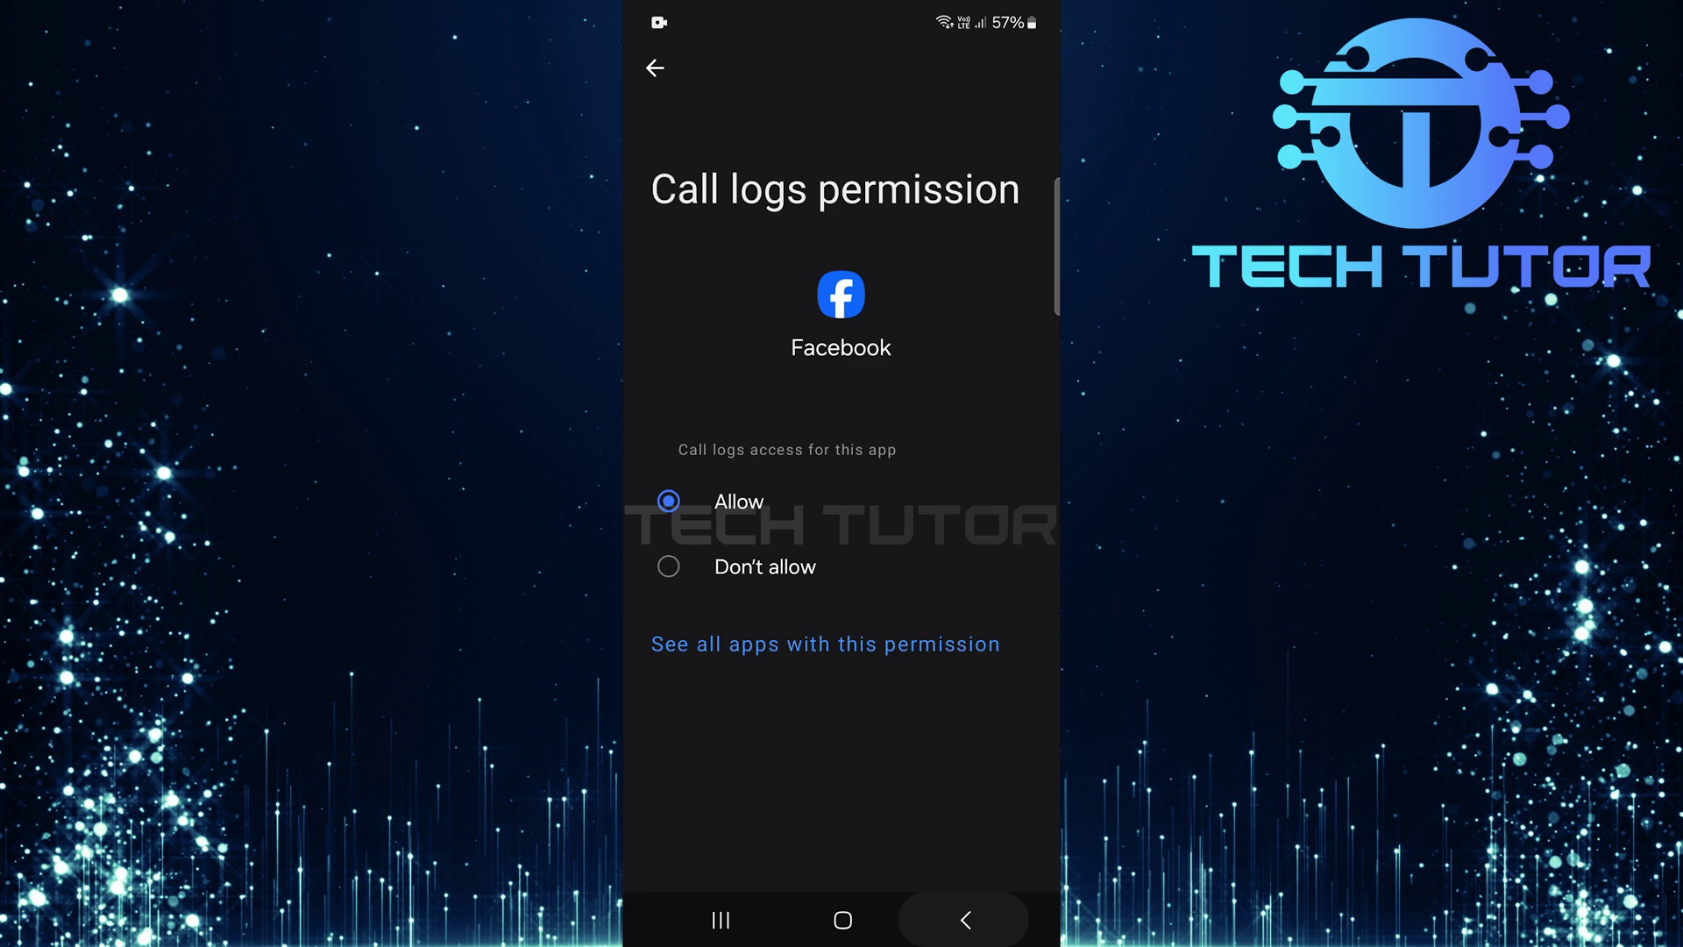
pyautogui.click(747, 706)
pyautogui.click(855, 501)
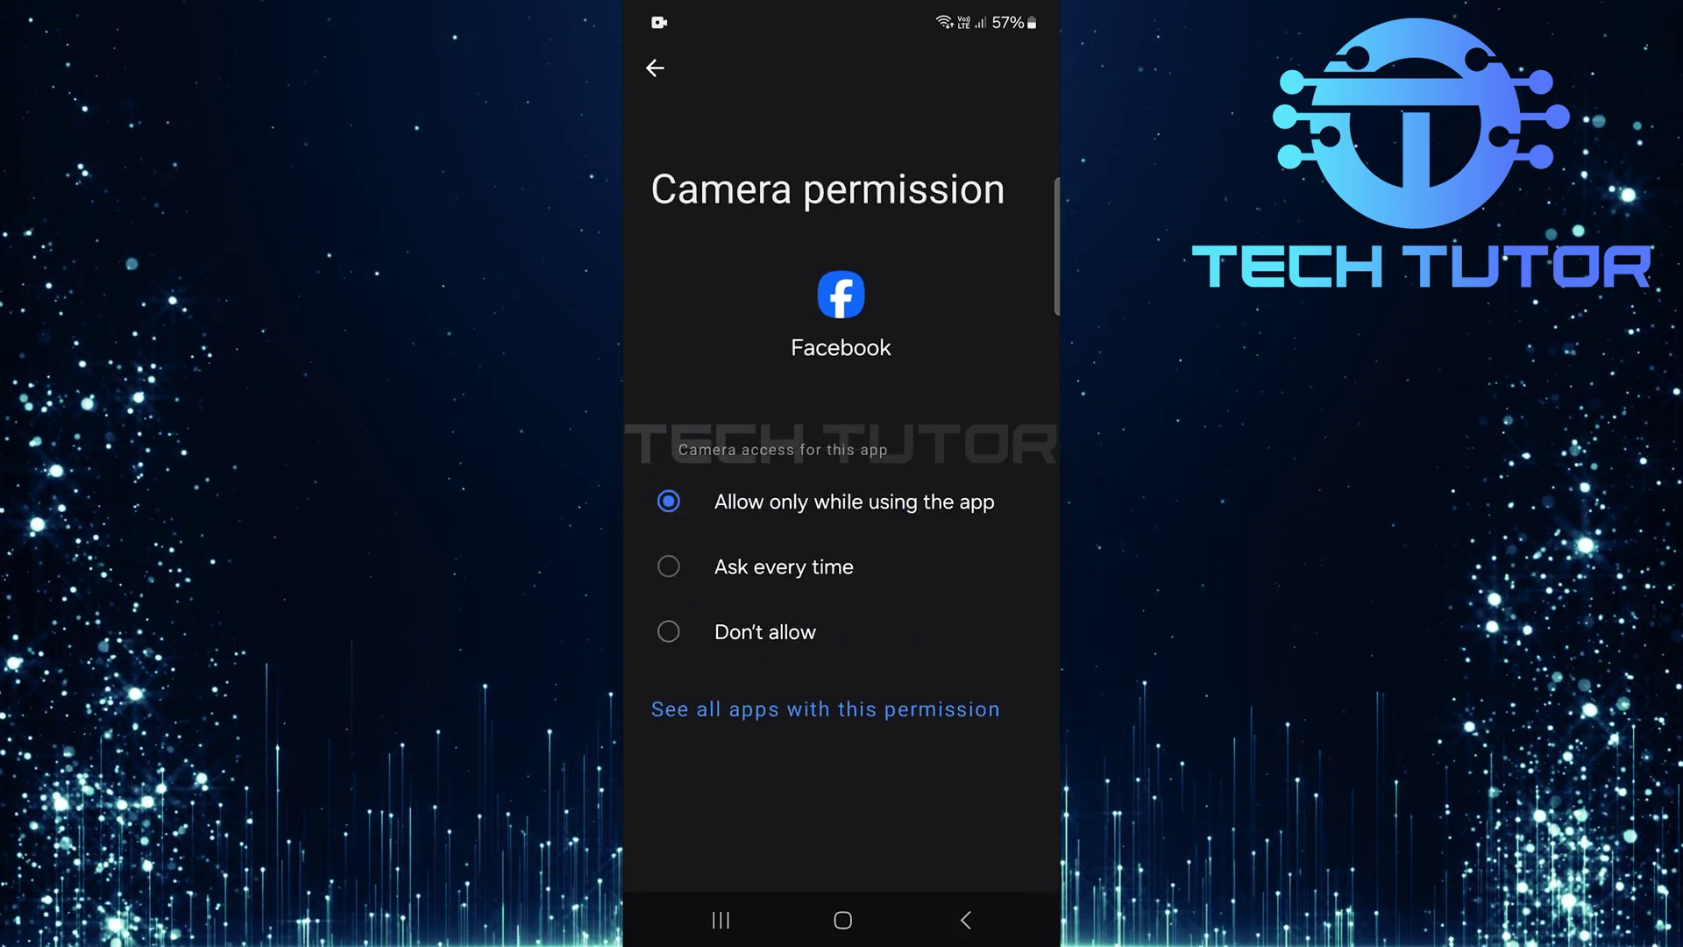
pyautogui.click(965, 919)
pyautogui.scroll(-5, 842, 526)
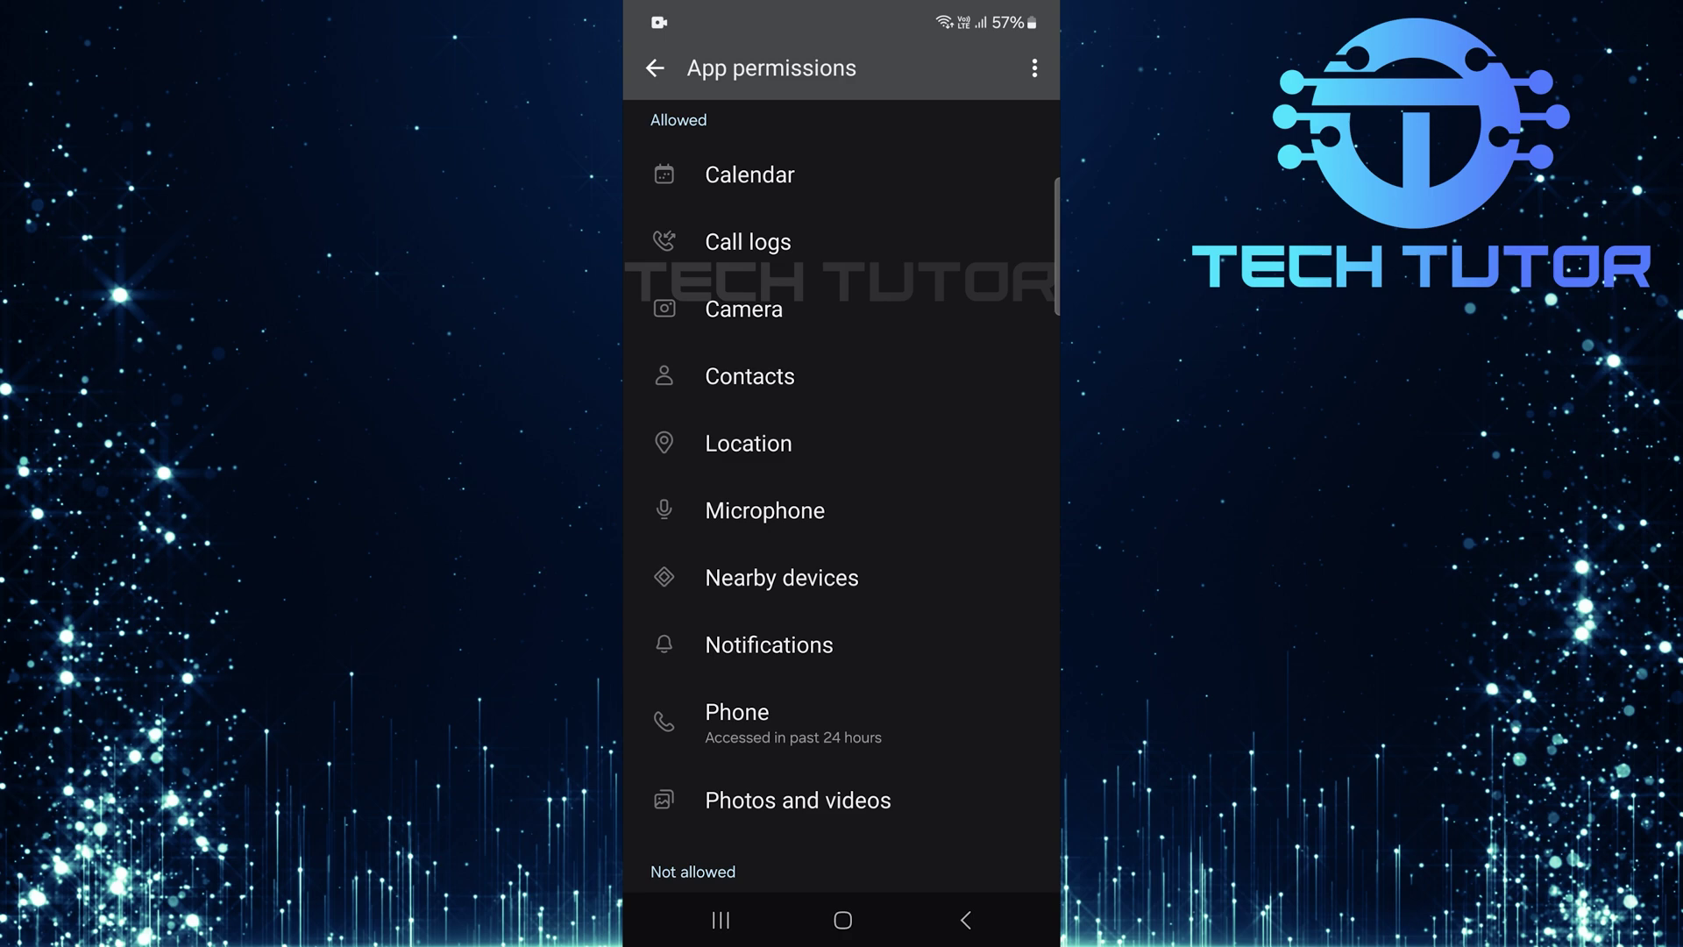
pyautogui.click(966, 920)
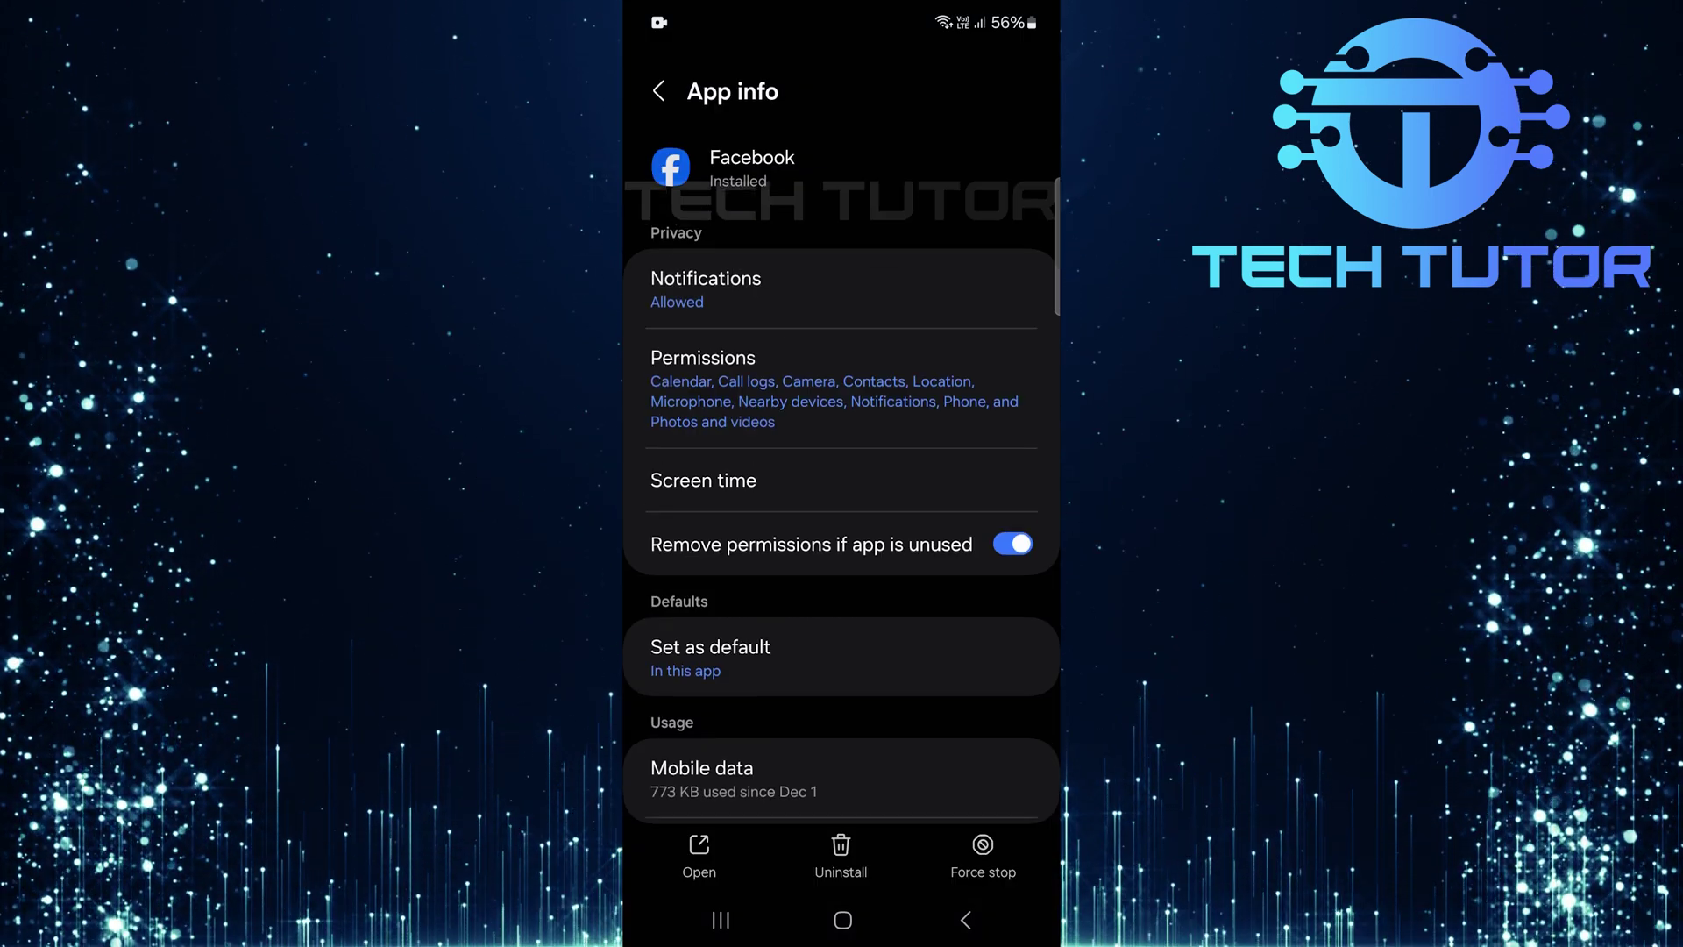
# Back in the apps list, search 'messages' and open Google Messages' App info
pyautogui.click(966, 919)
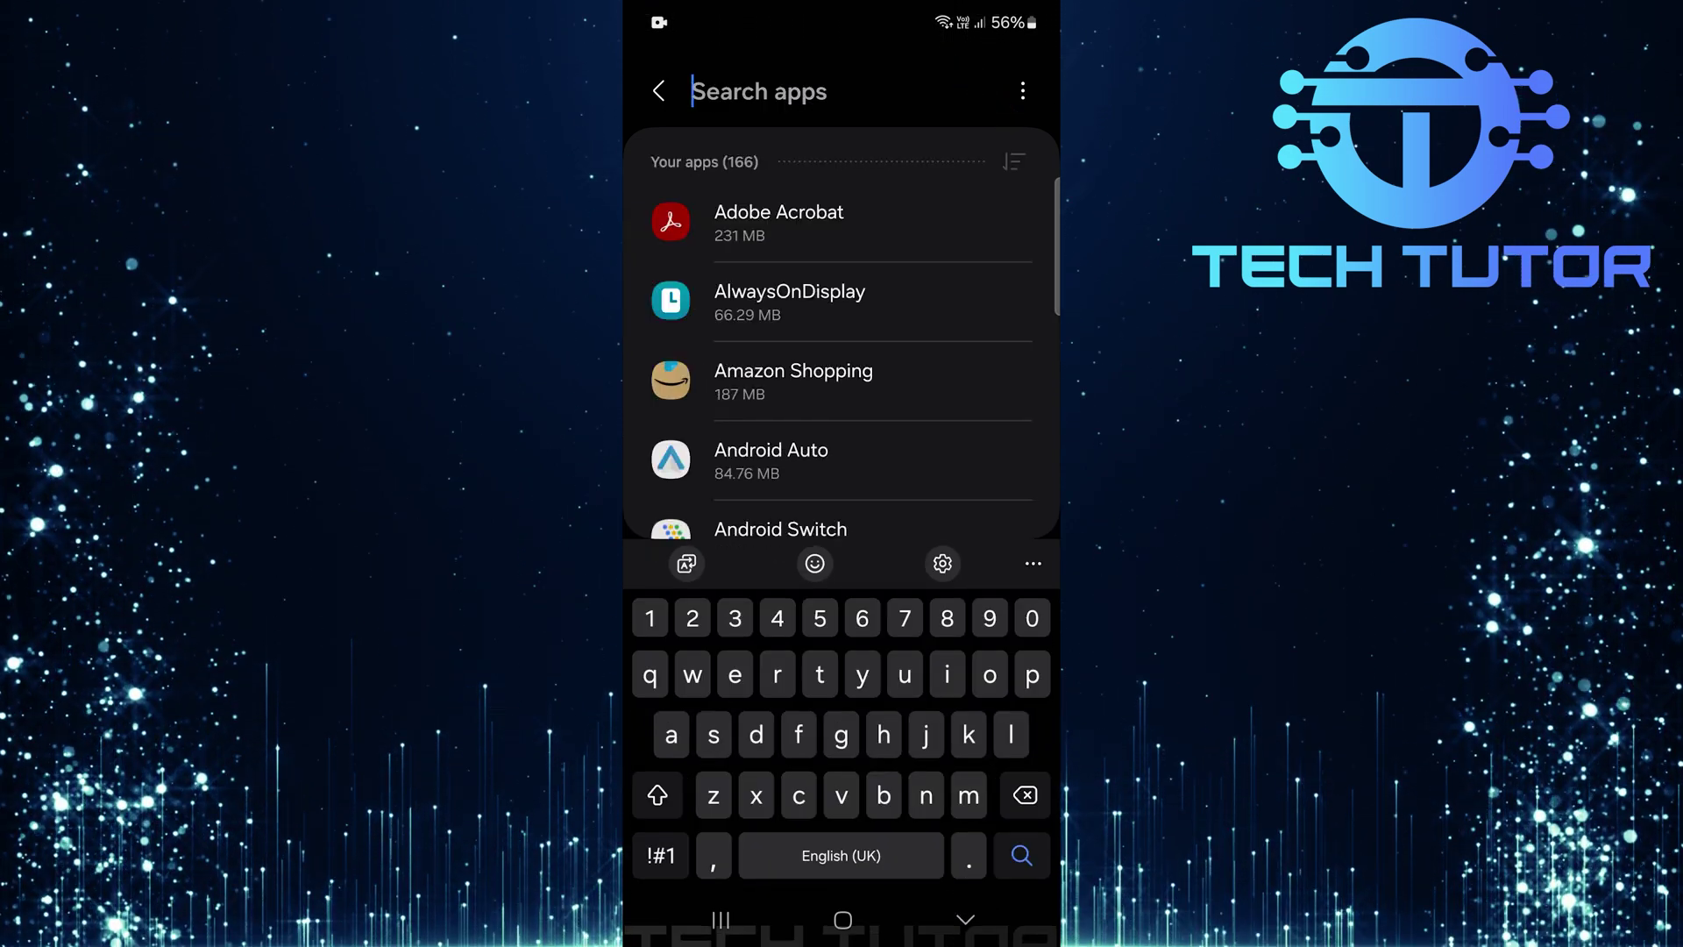
pyautogui.write('messag')
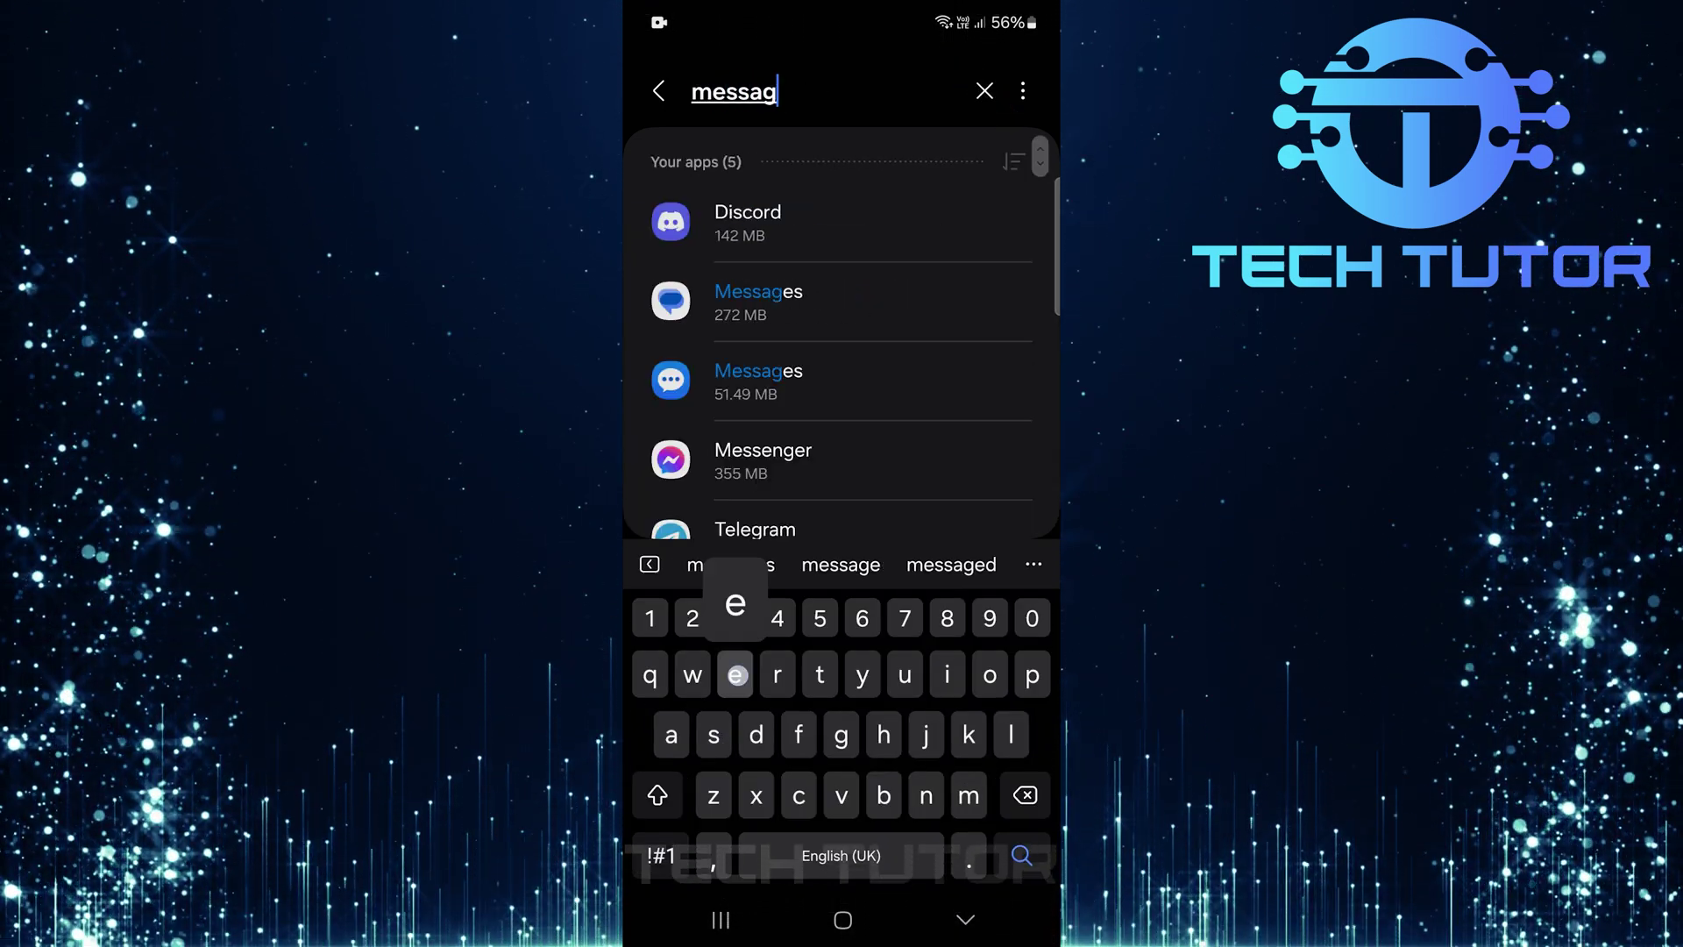
pyautogui.write('es')
pyautogui.press('Return')
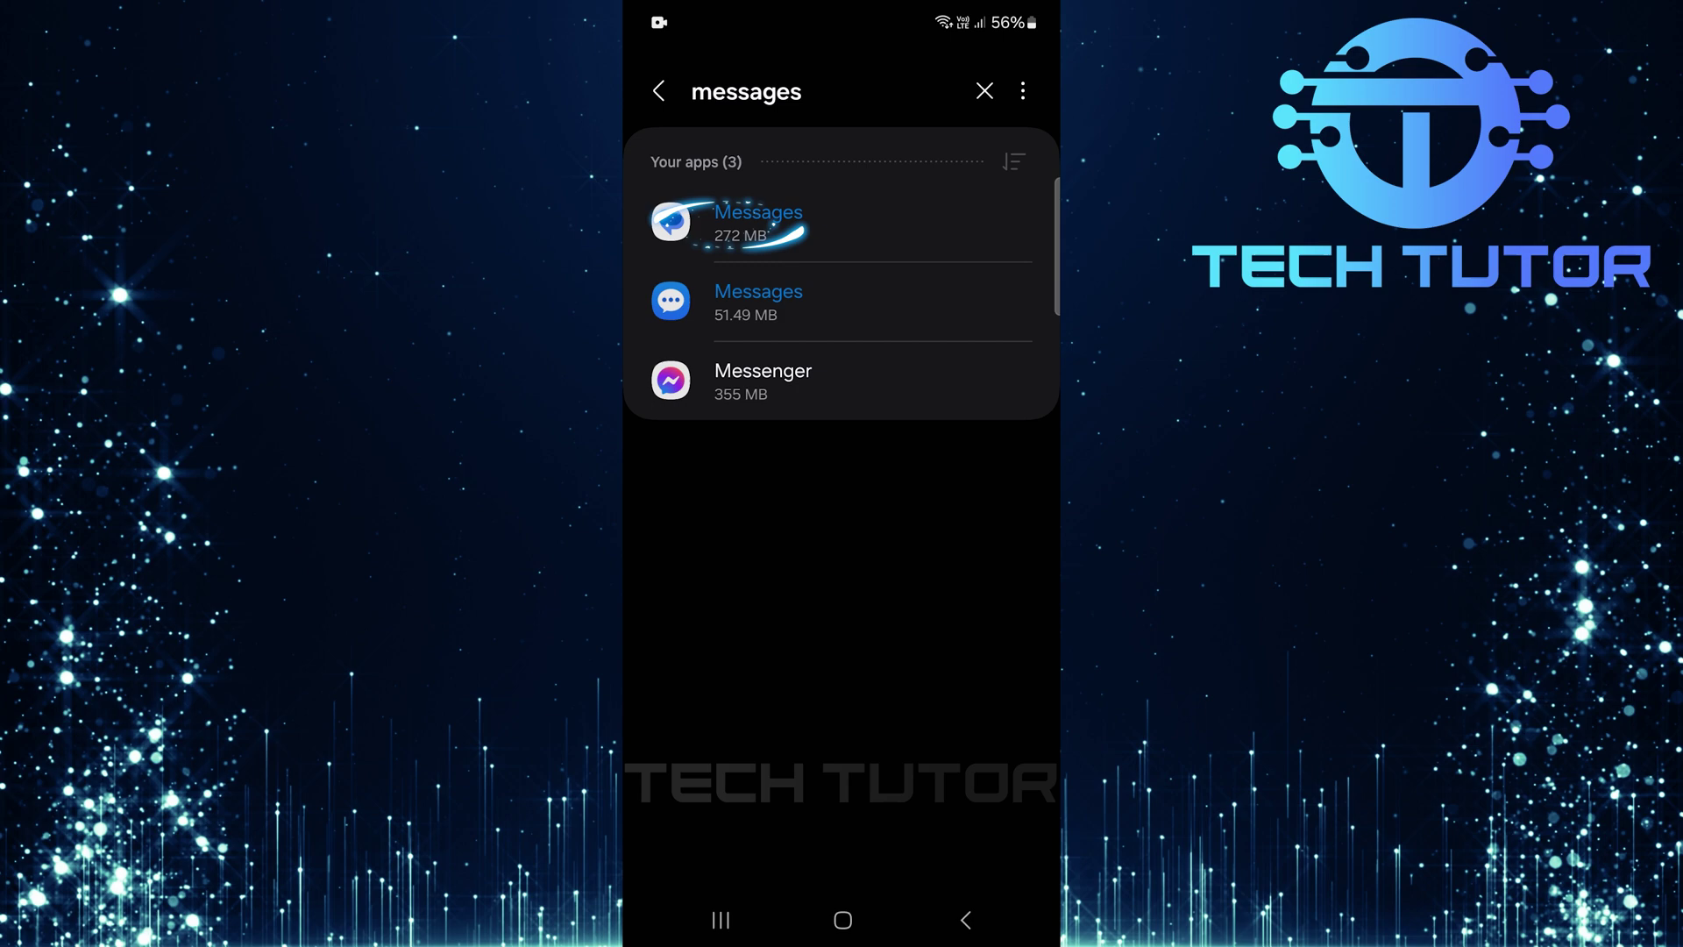
pyautogui.click(785, 232)
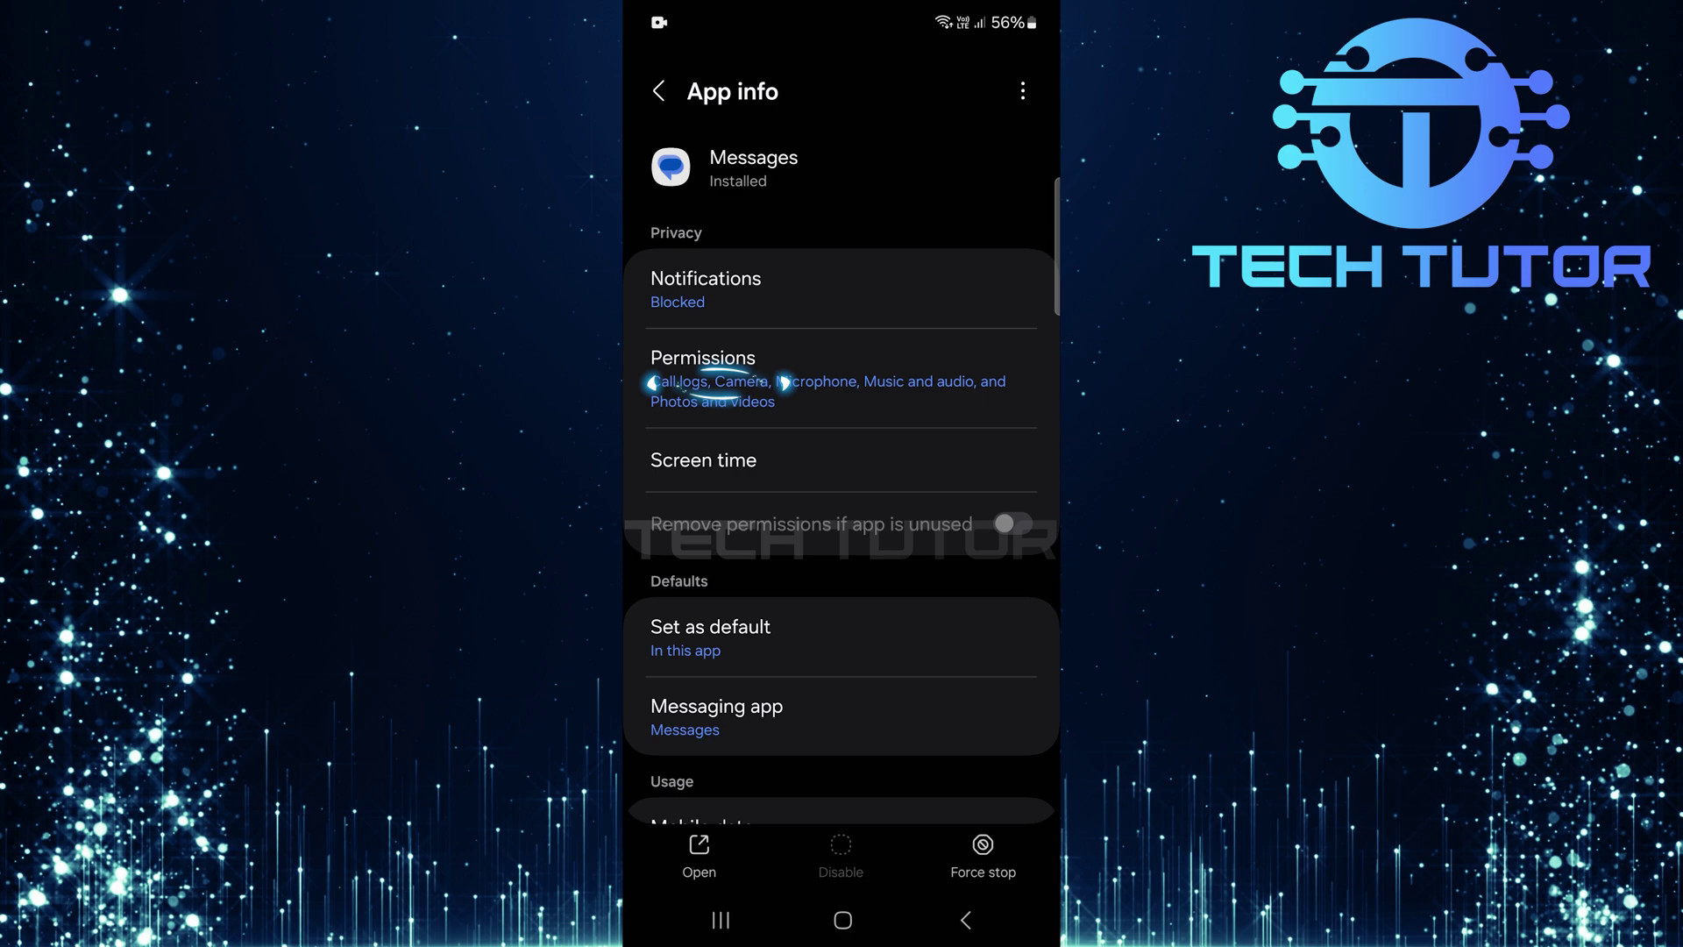
# Allow Messages the SMS and Phone permissions
pyautogui.click(843, 377)
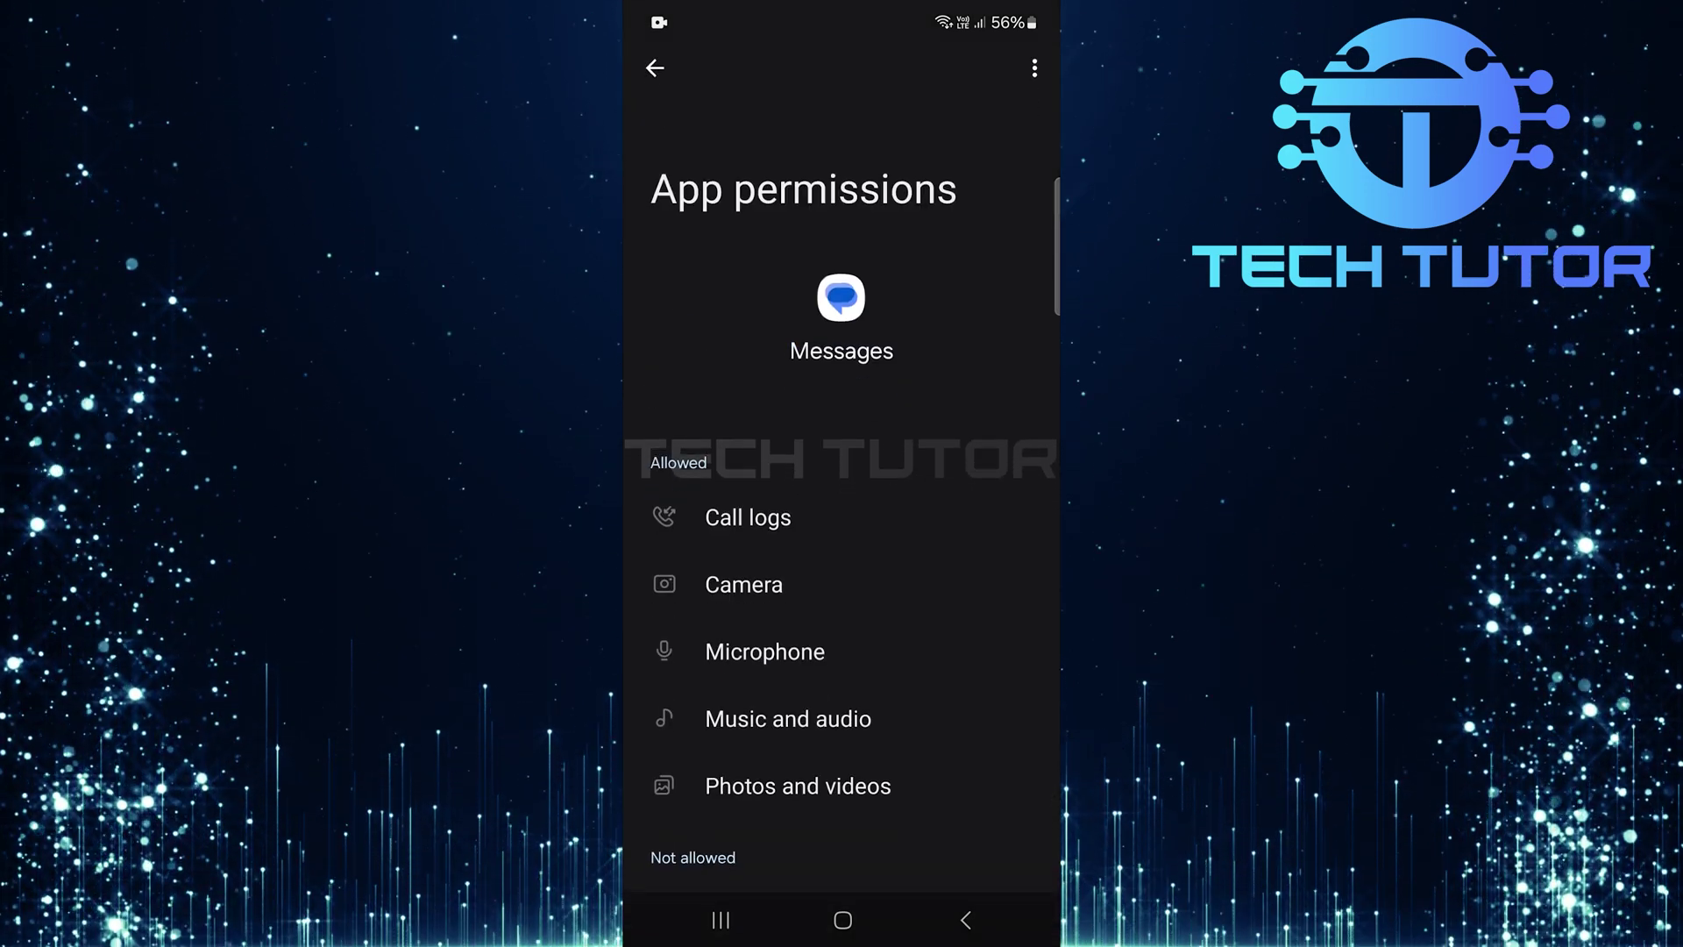
pyautogui.moveTo(922, 658); pyautogui.dragTo(920, 369)
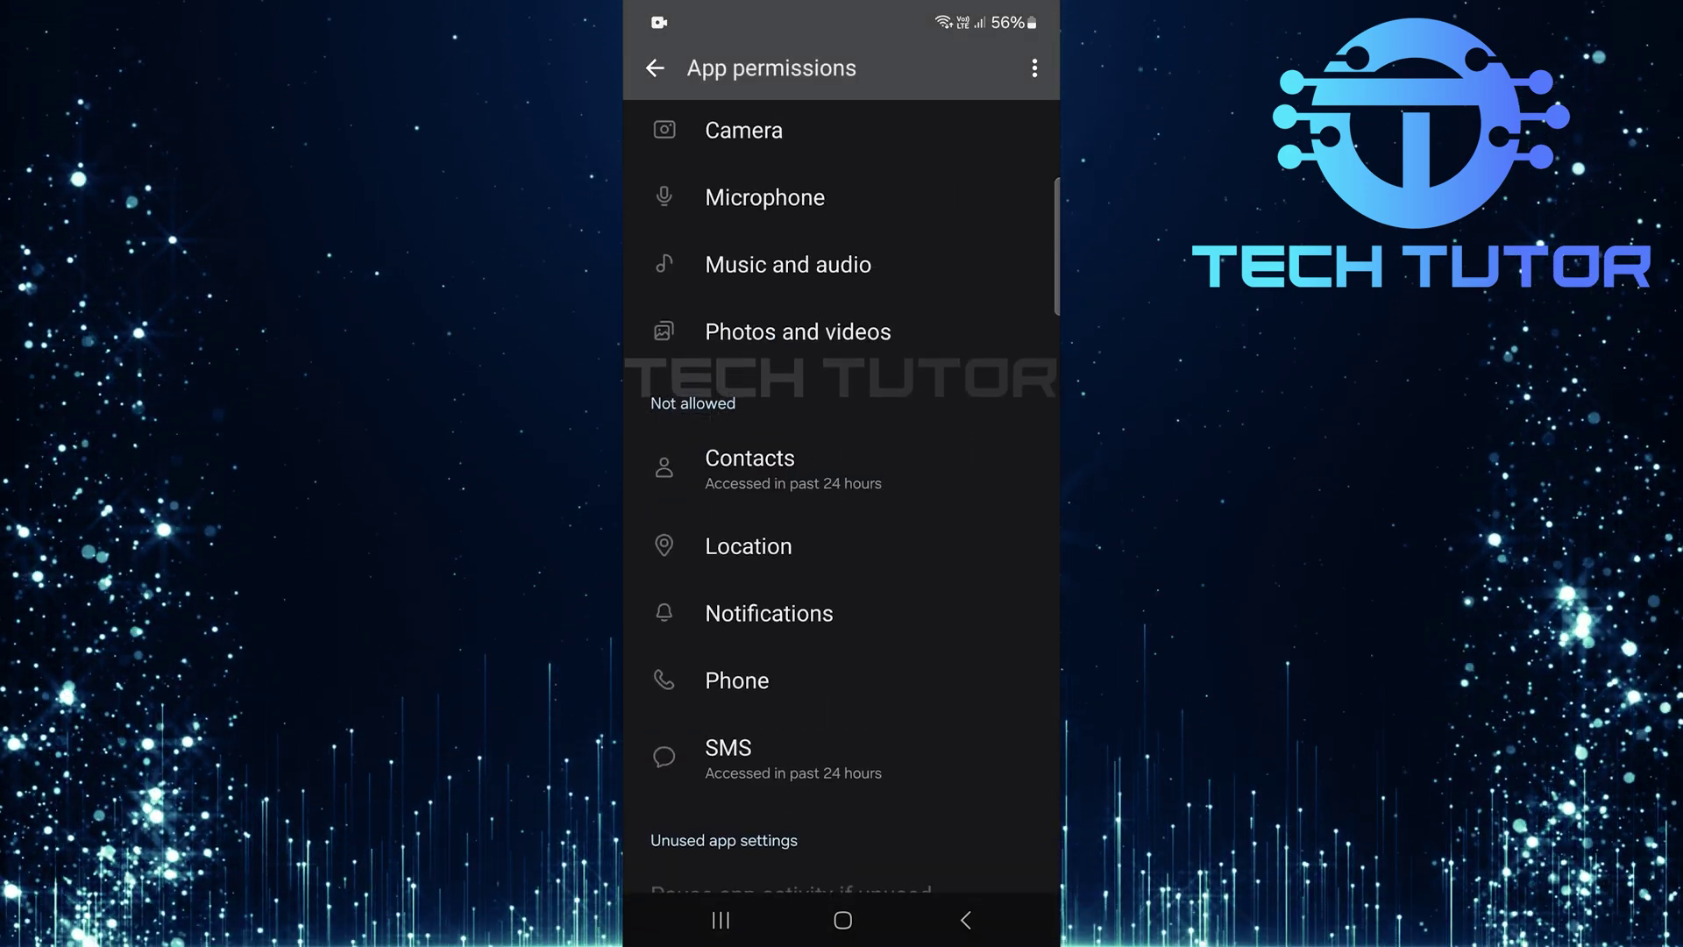
pyautogui.click(790, 756)
pyautogui.click(669, 500)
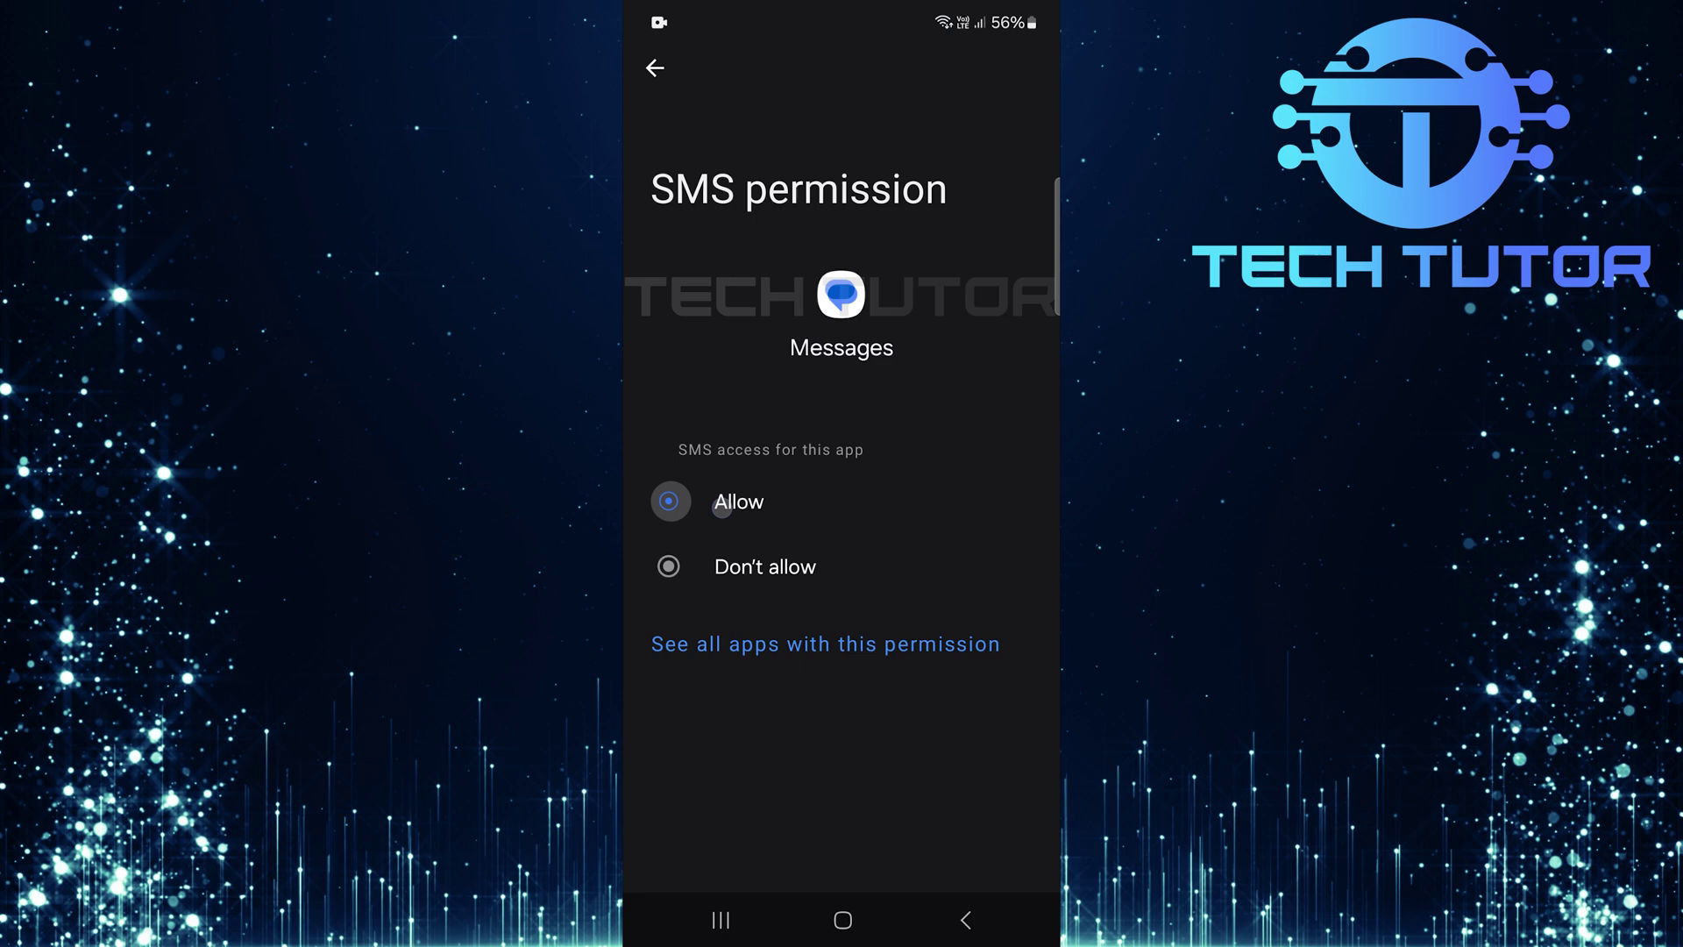
pyautogui.click(968, 921)
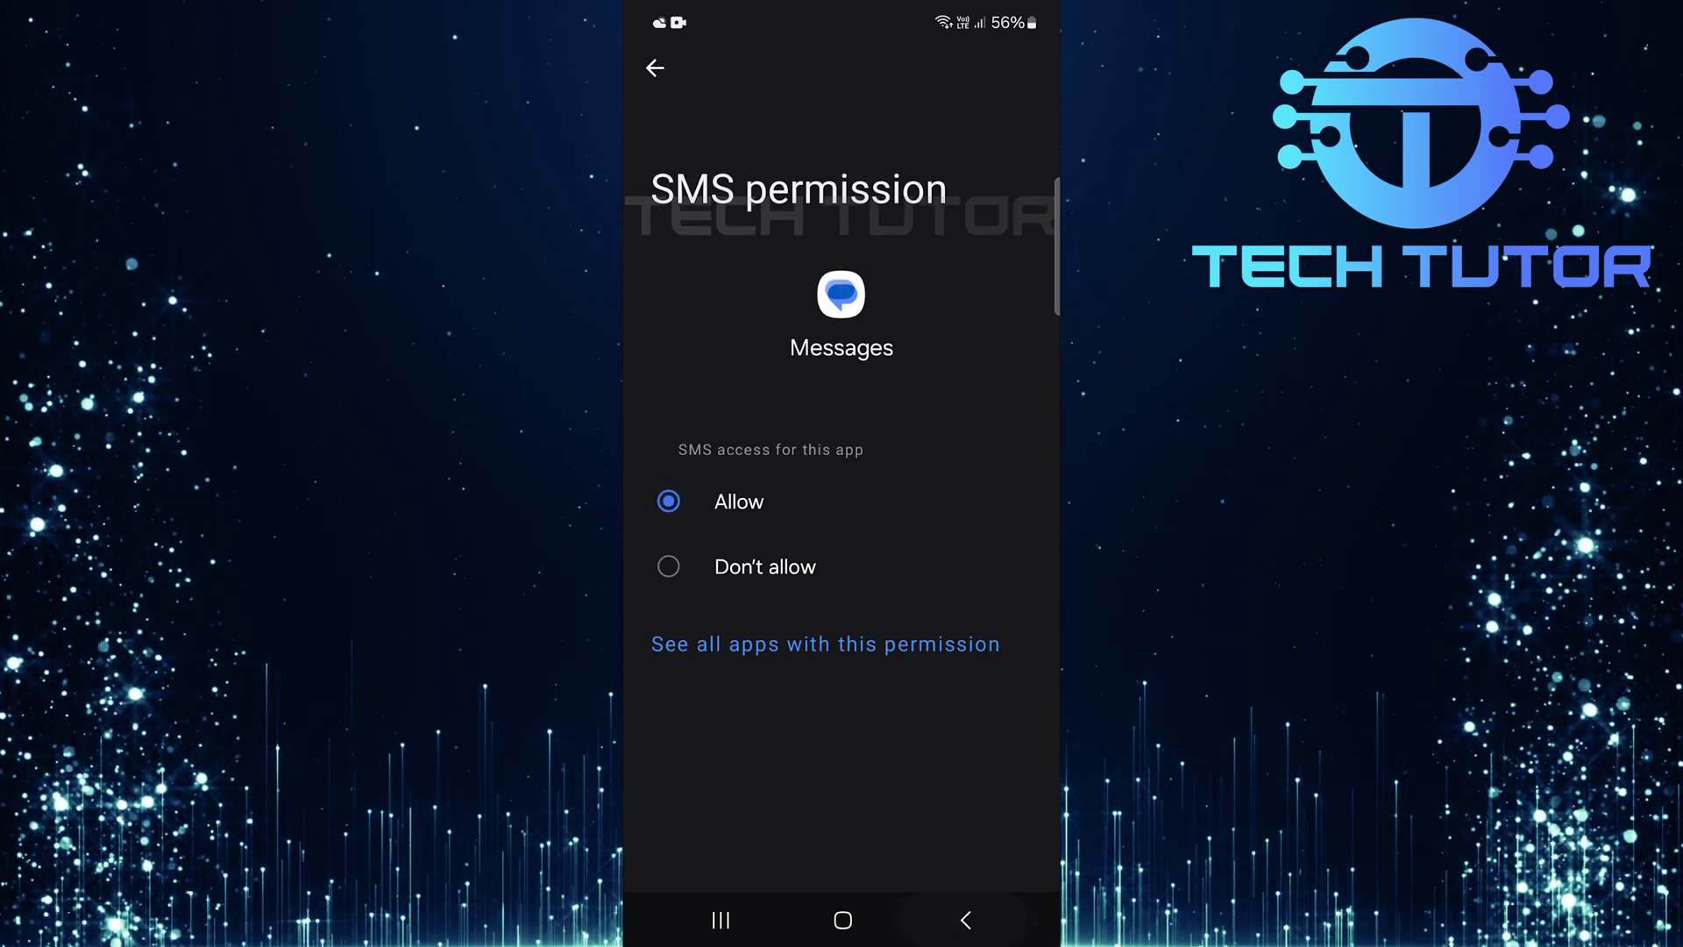
pyautogui.click(738, 768)
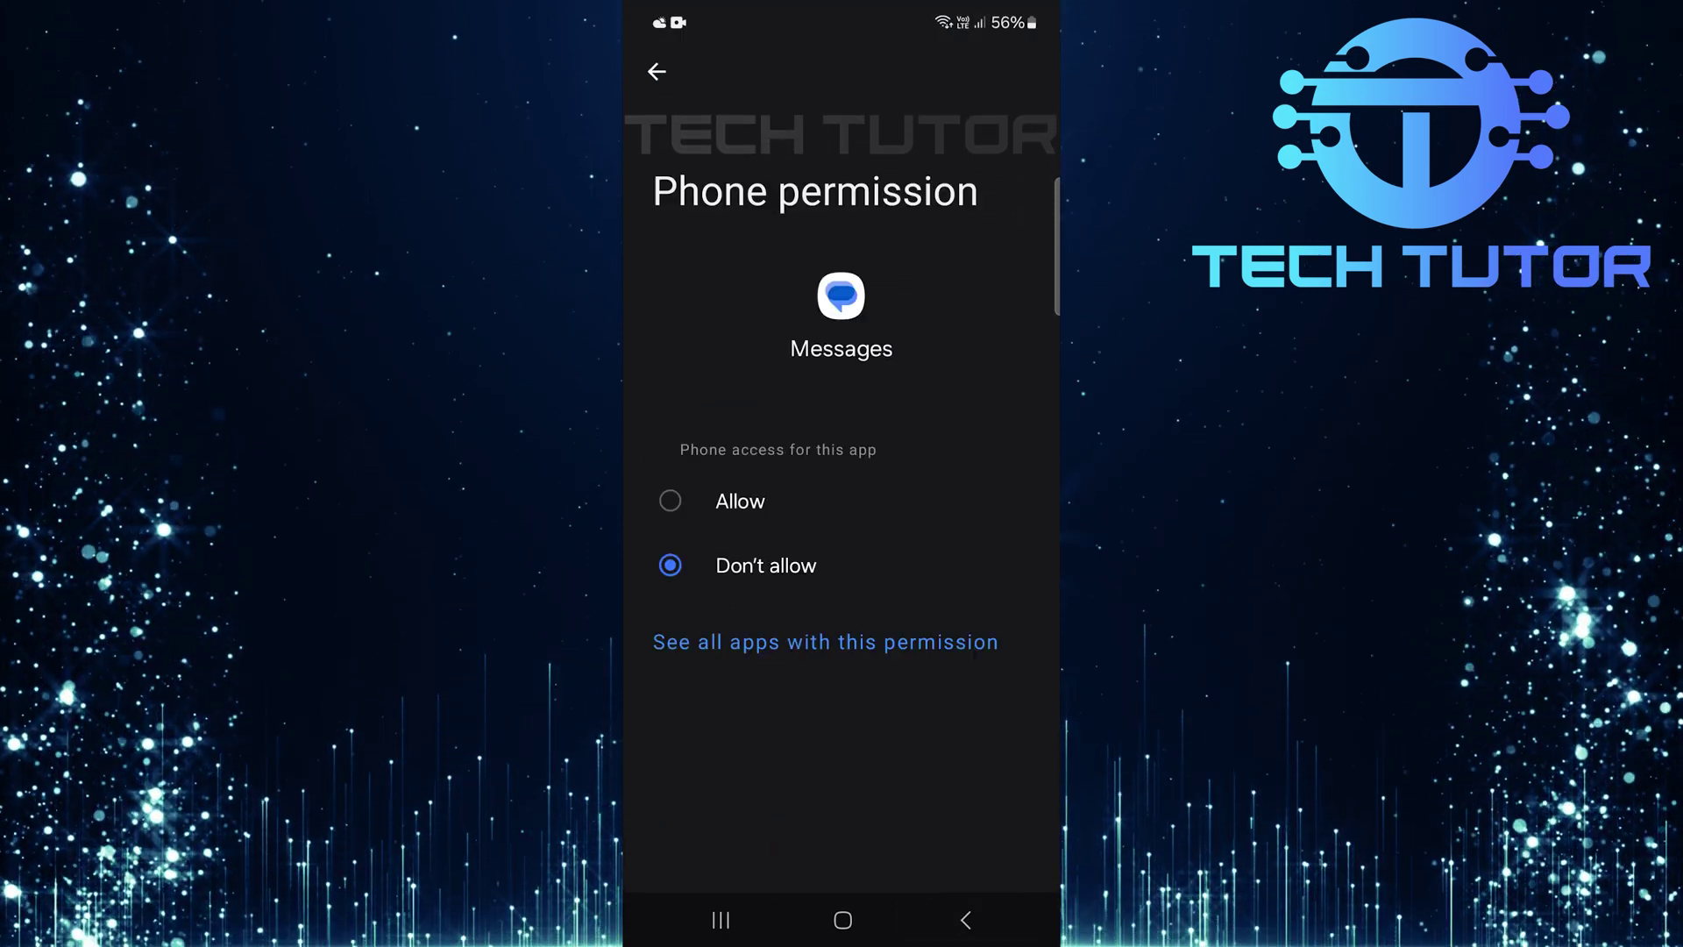
pyautogui.click(669, 502)
pyautogui.click(963, 920)
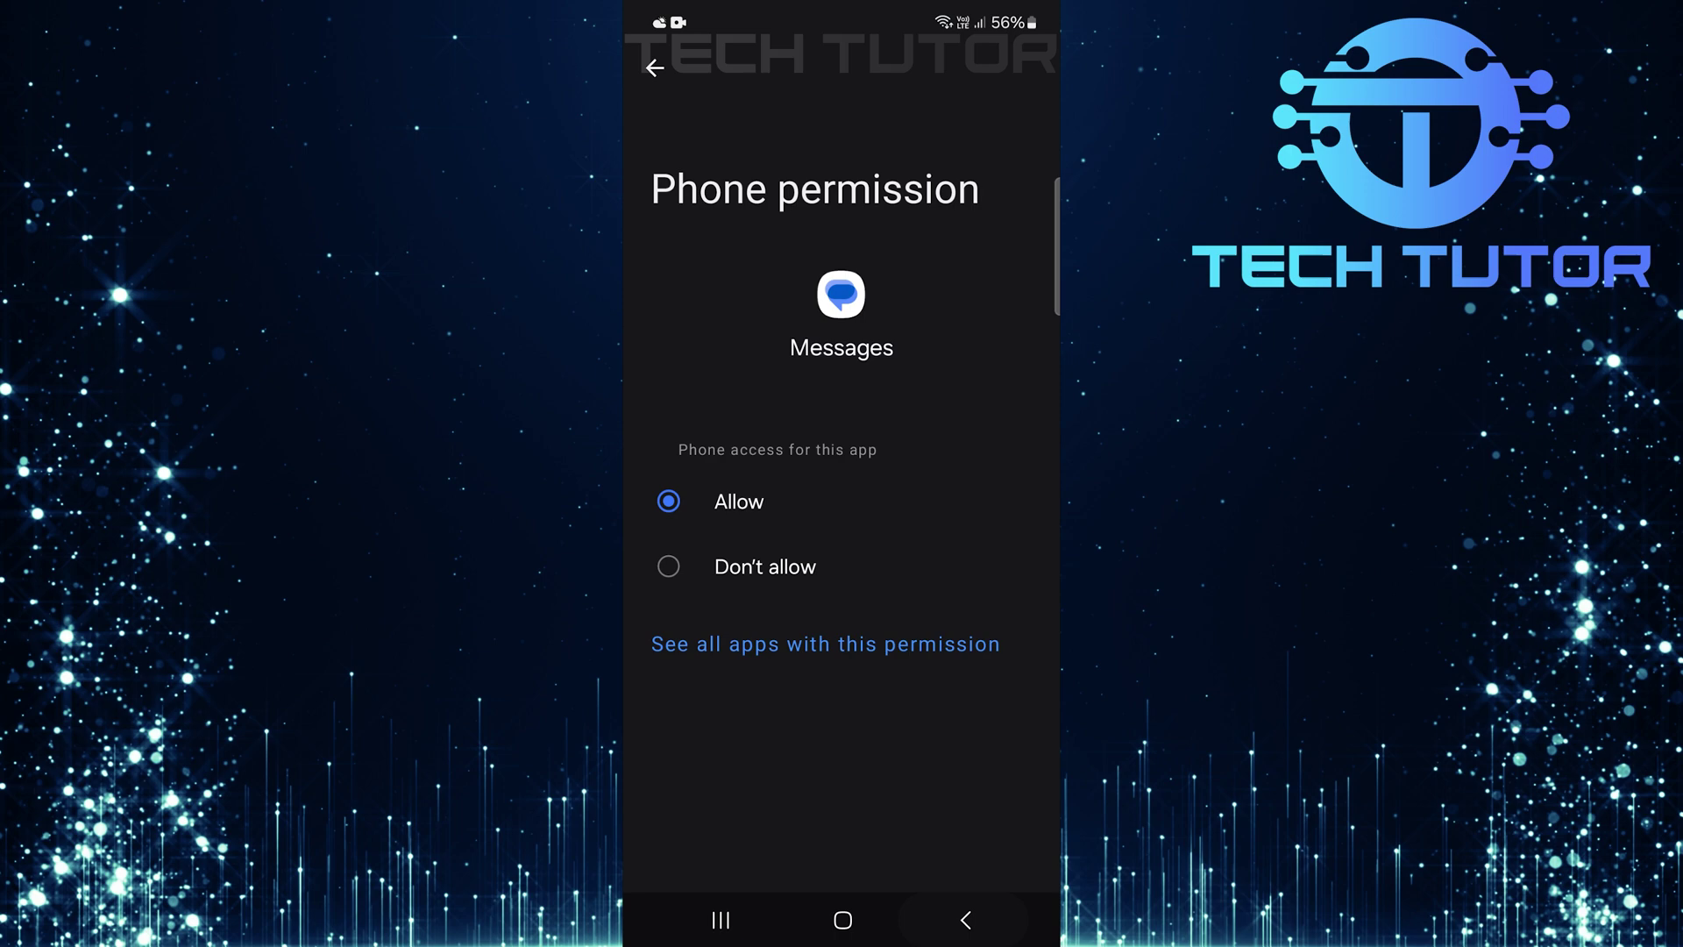
# Turn on notifications for Messages, then return to the home screen
pyautogui.click(750, 764)
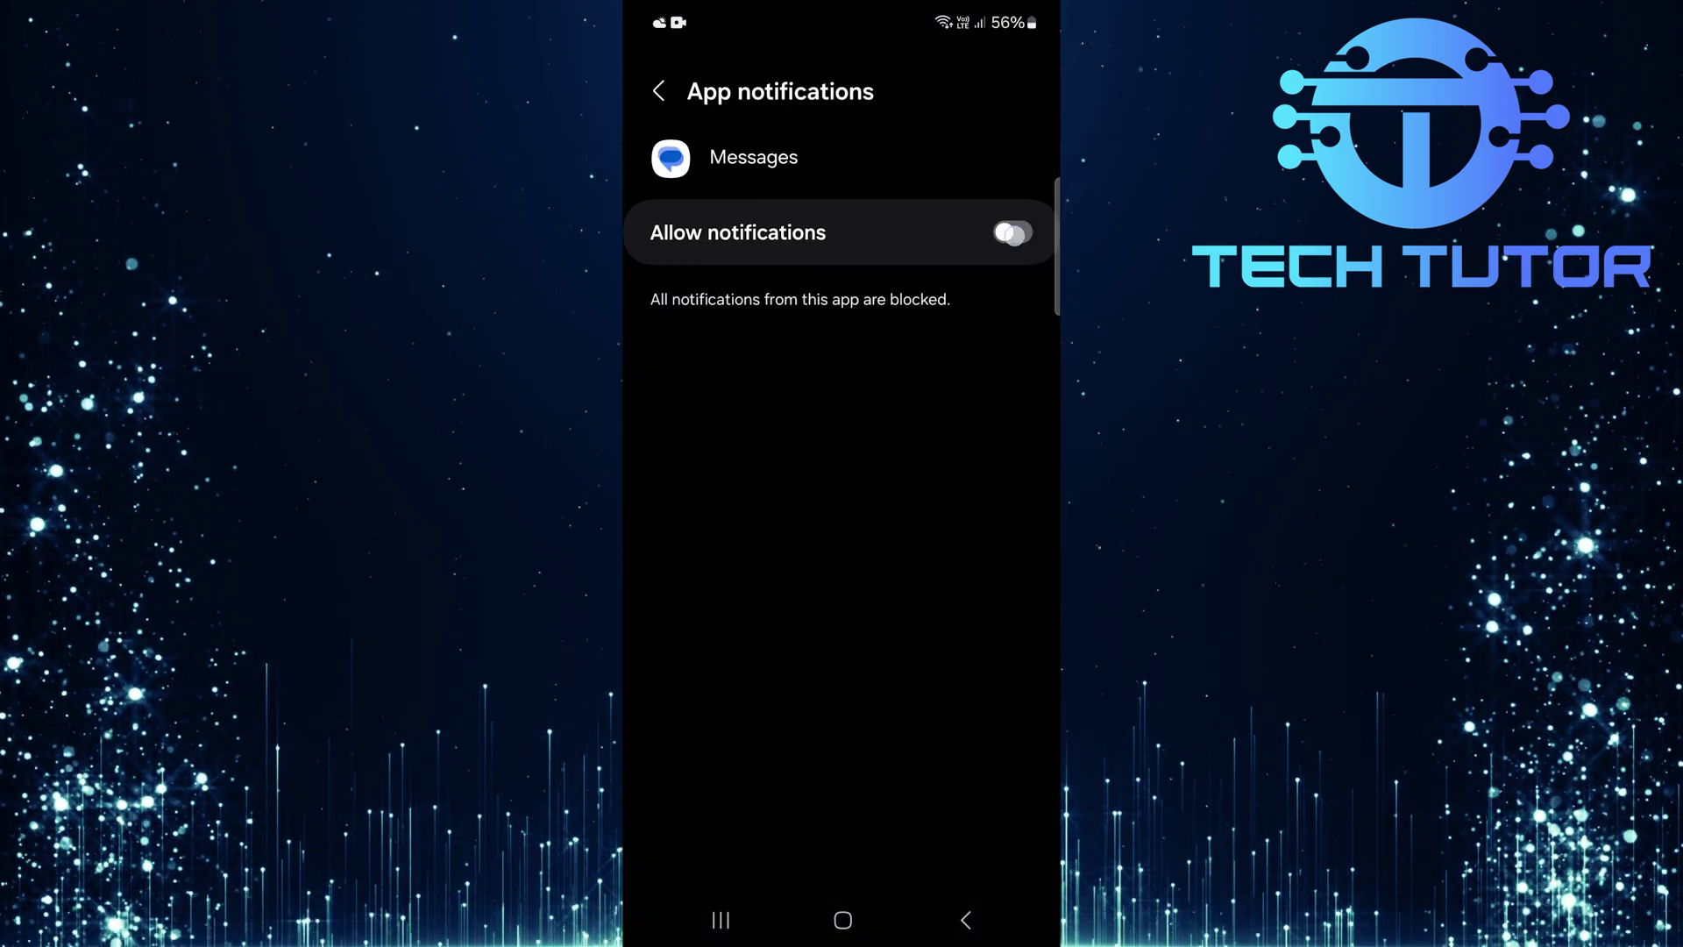
pyautogui.click(1012, 235)
pyautogui.click(965, 921)
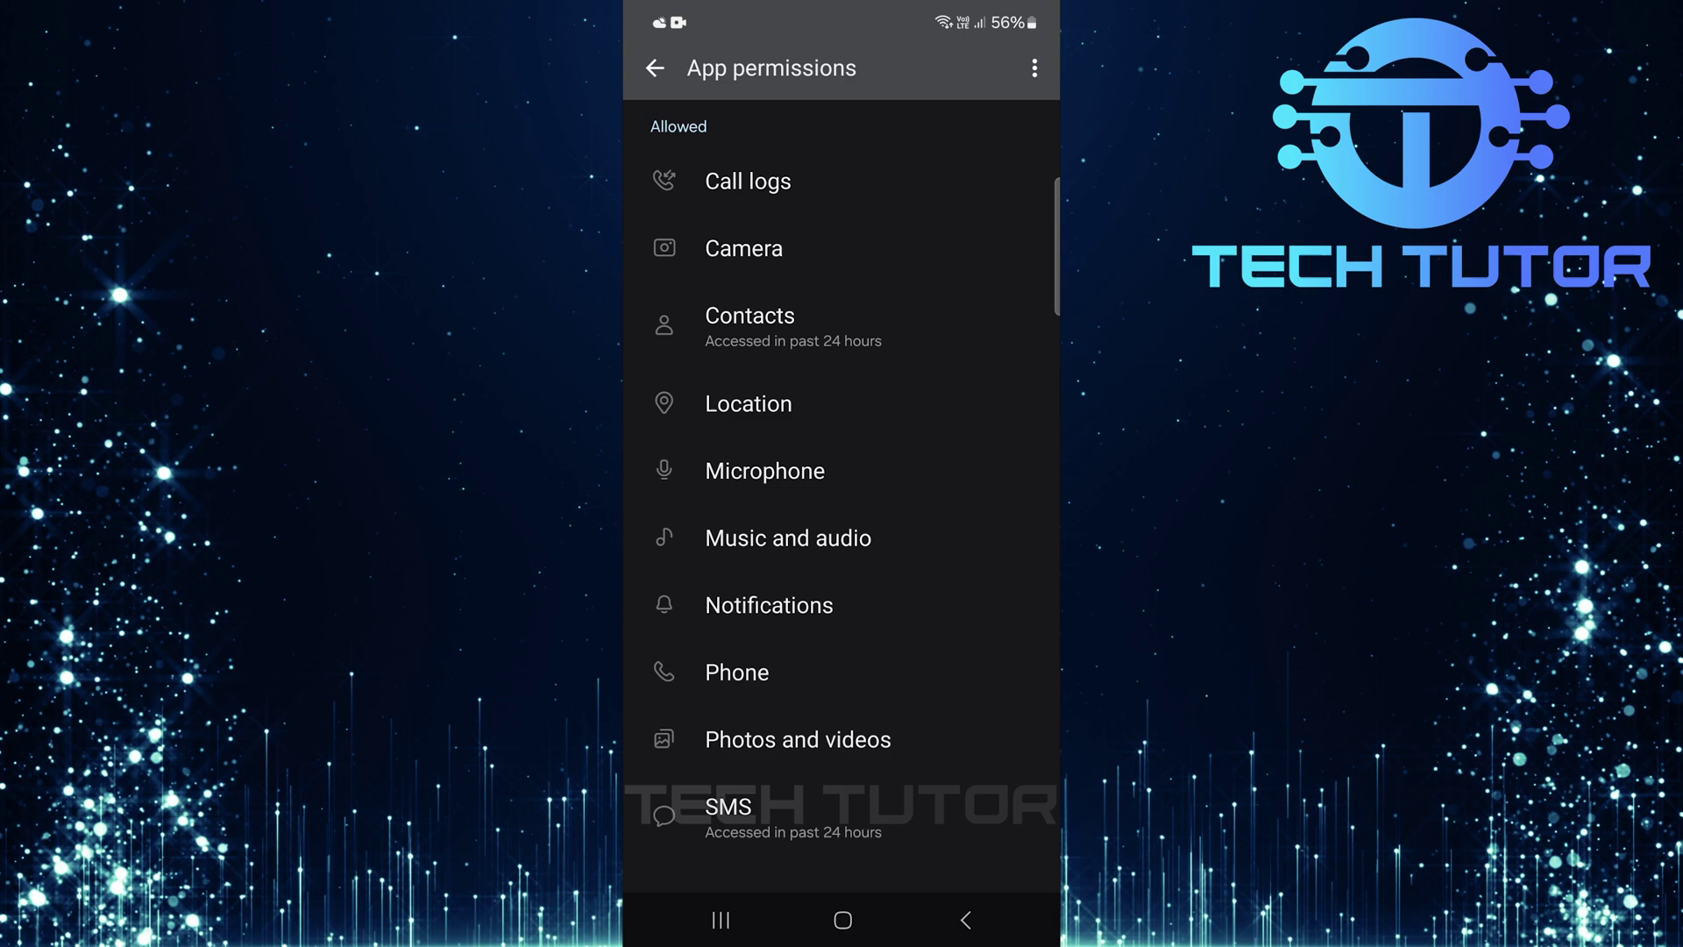
pyautogui.click(842, 921)
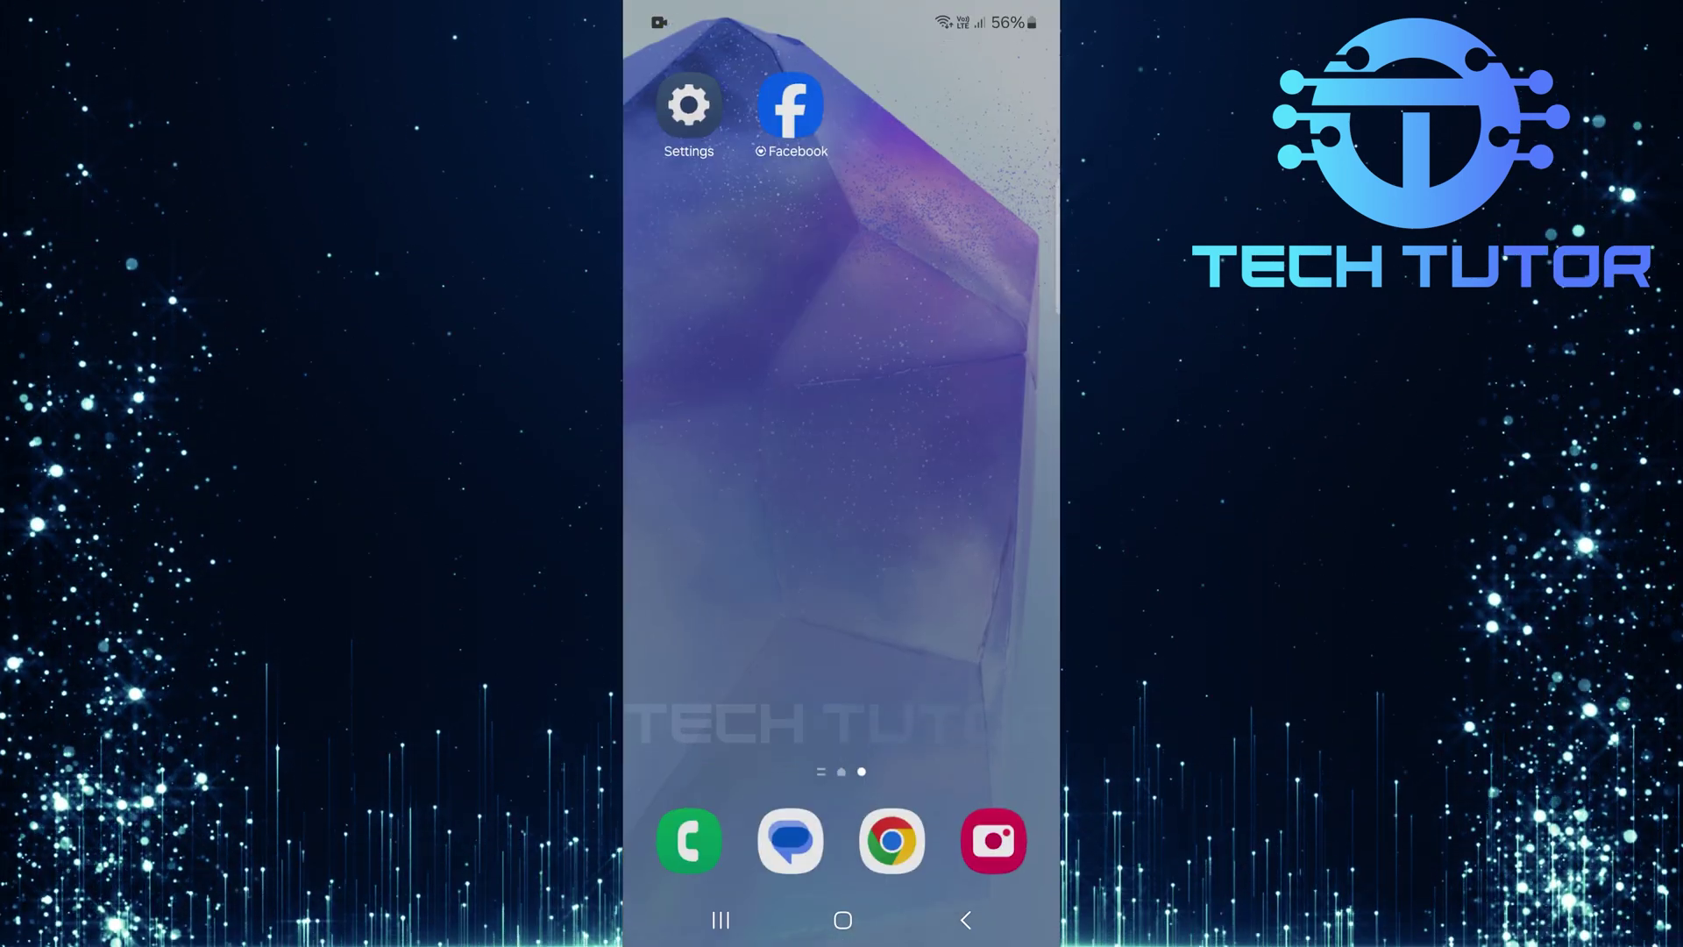
# Launch Facebook to its login screen, then go back to the home screen
pyautogui.click(791, 105)
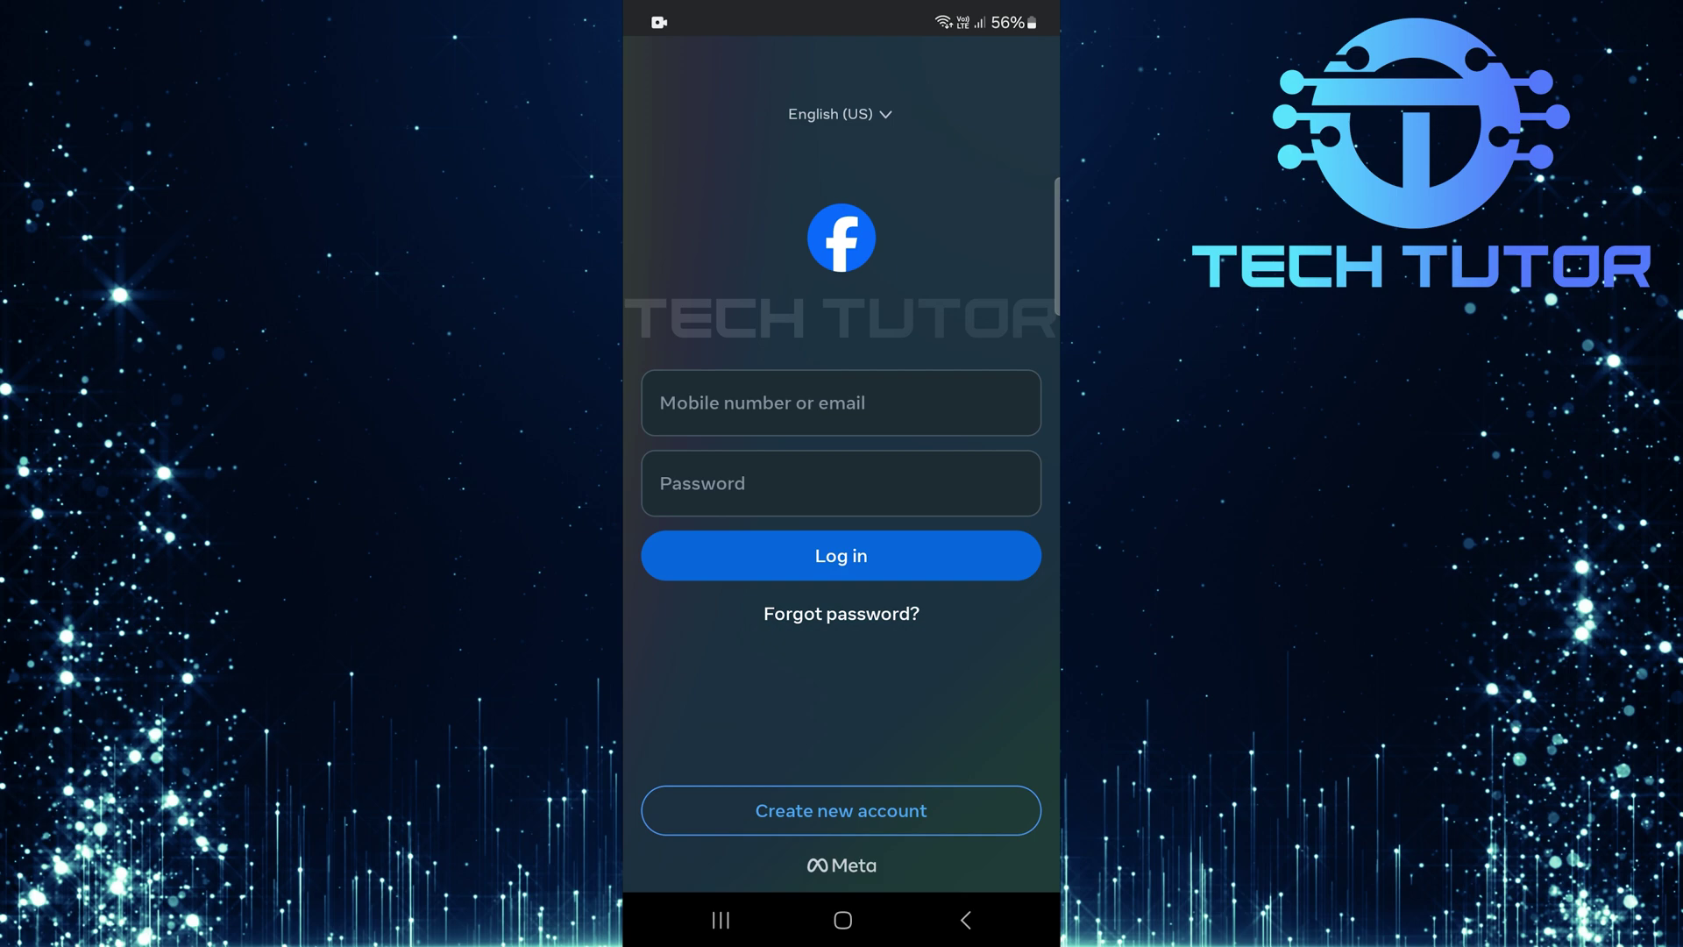
pyautogui.click(842, 921)
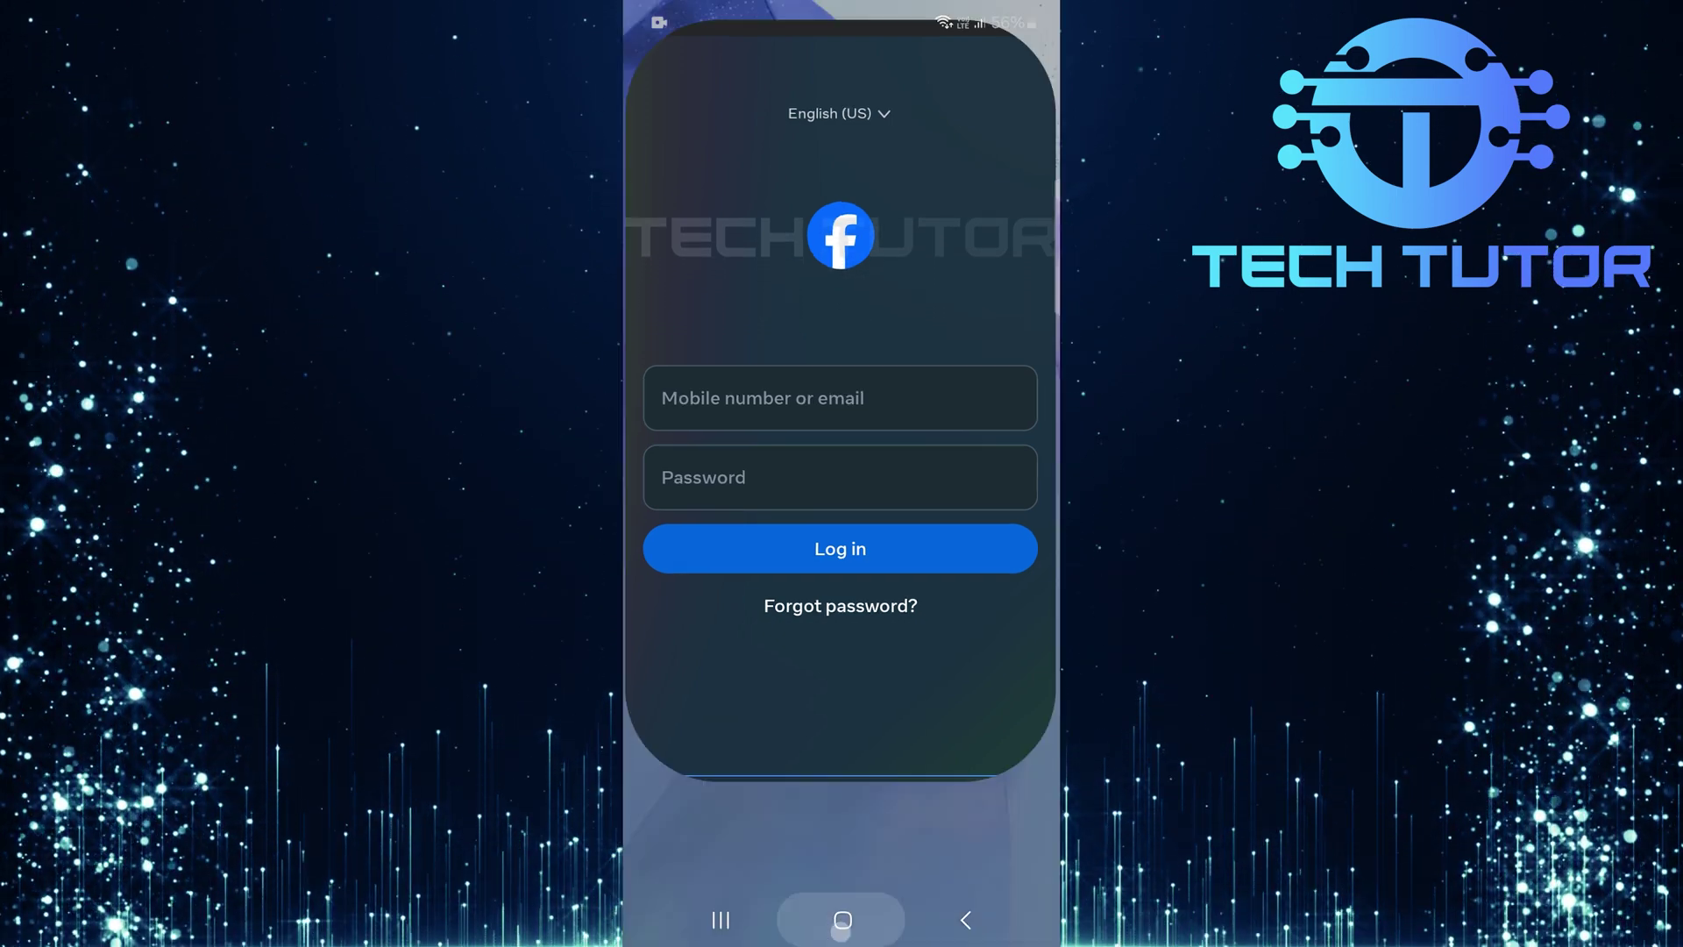
# Launch Google Messages from the home-screen dock
pyautogui.click(791, 841)
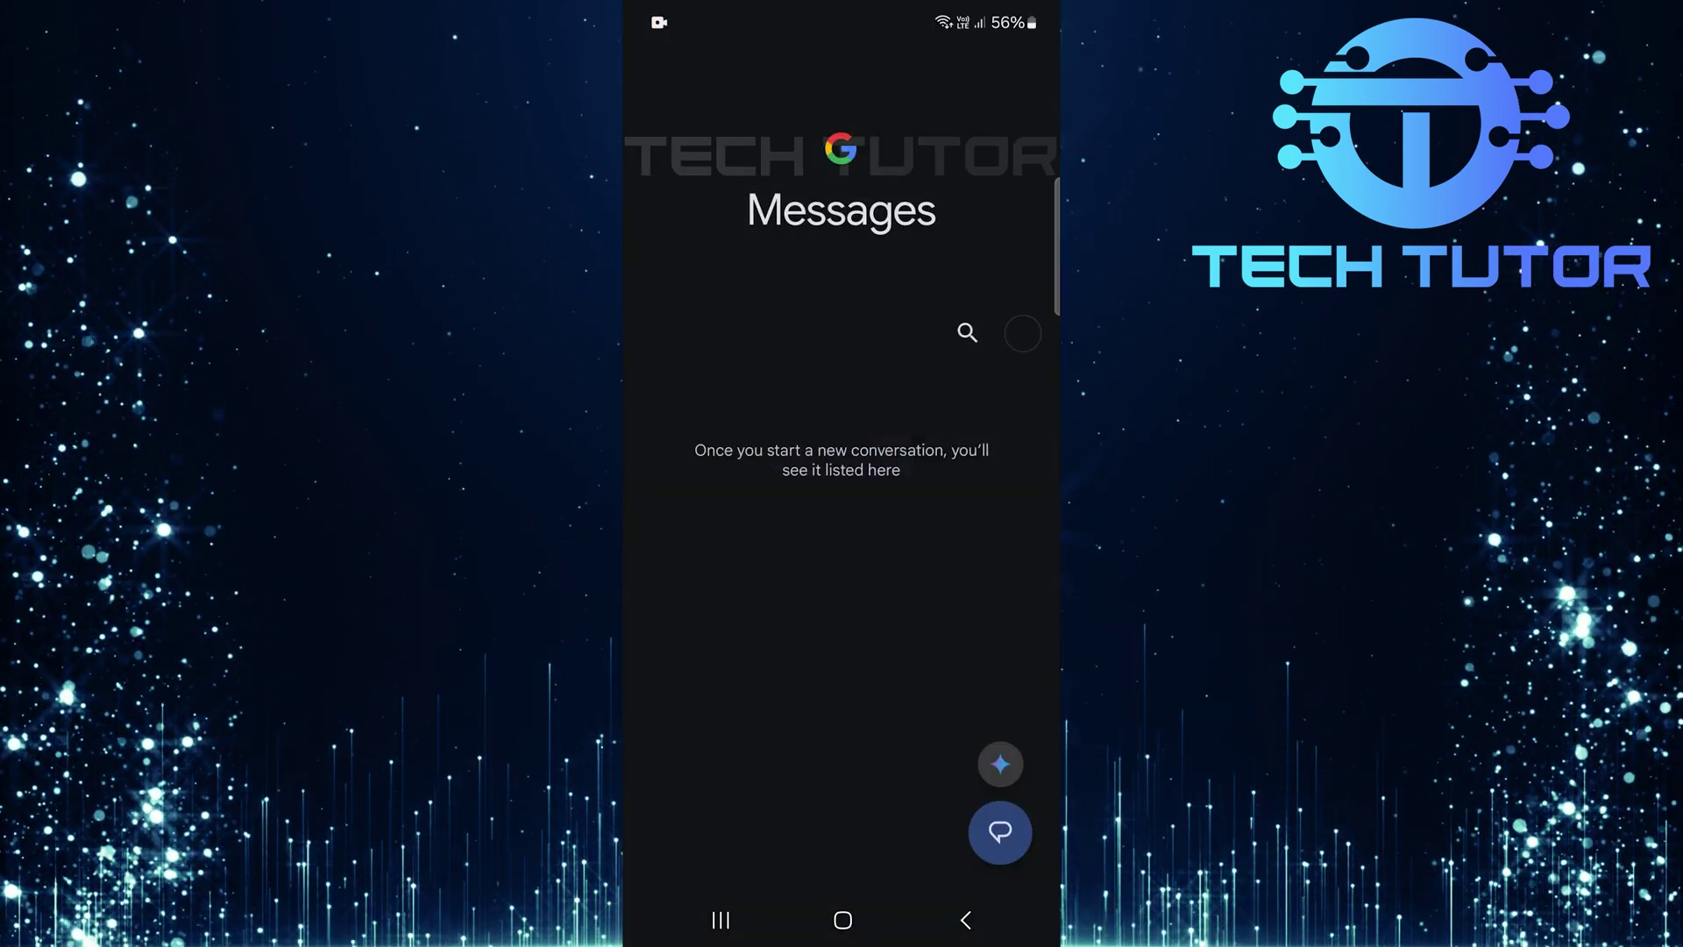